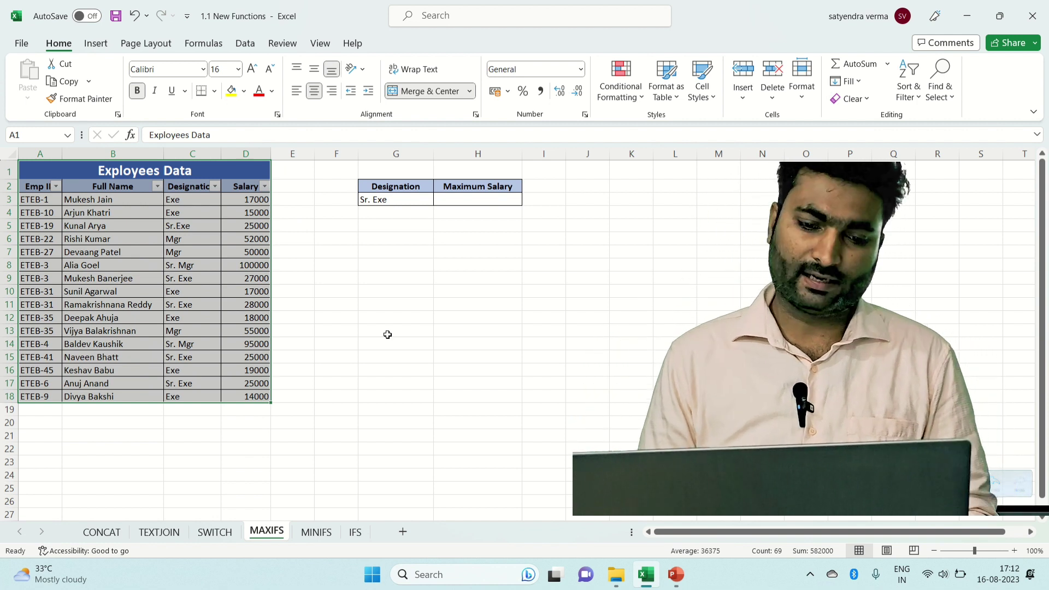
Examine the employee table's Full Name, Designation and Salary columns and the designation whose maximum salary is wanted in G3
click(243, 270)
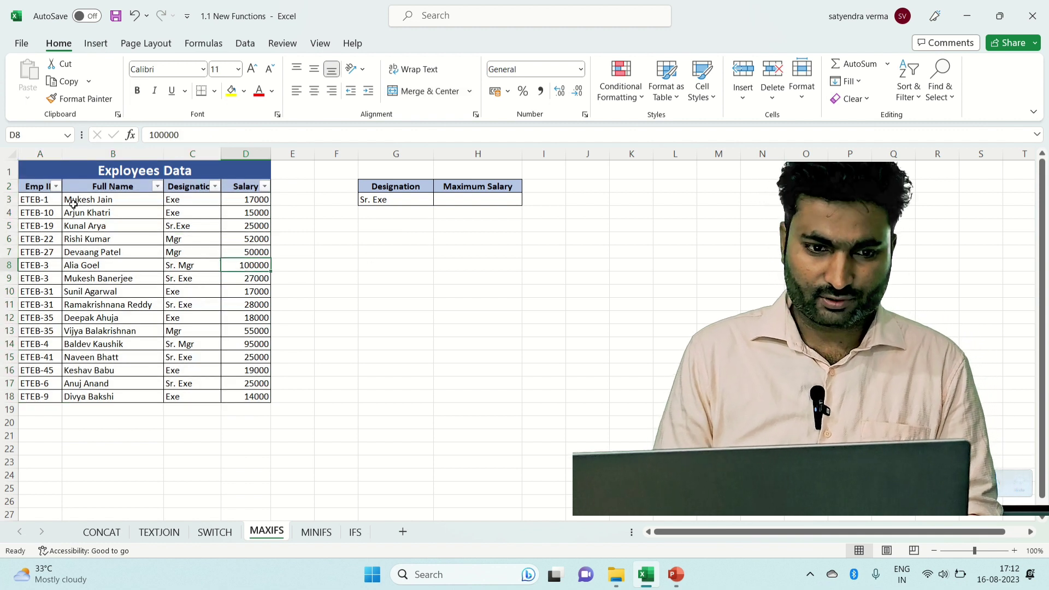
drag(97, 201, 145, 391)
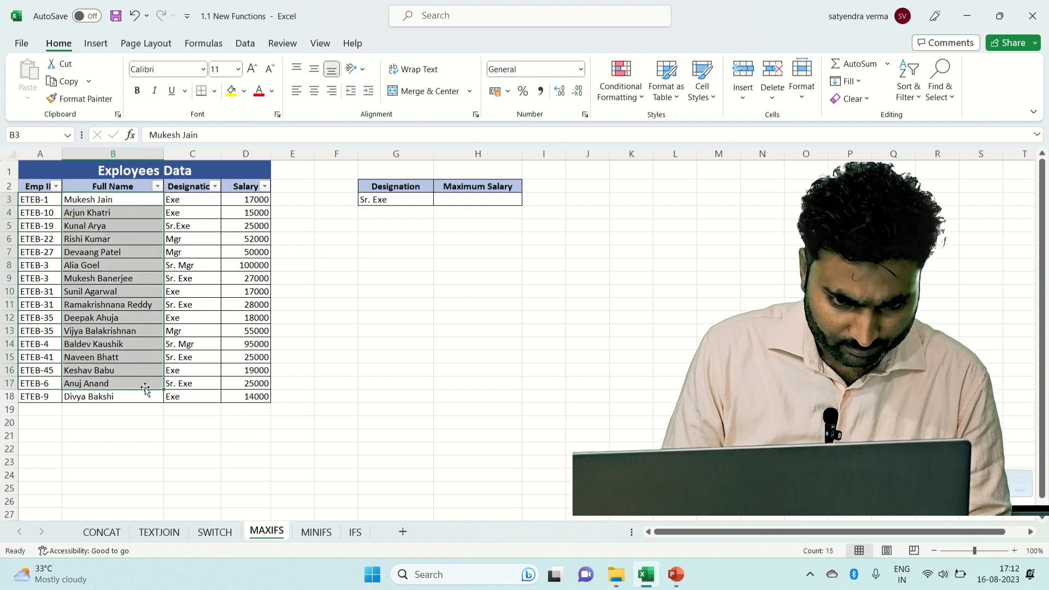
drag(191, 199, 227, 393)
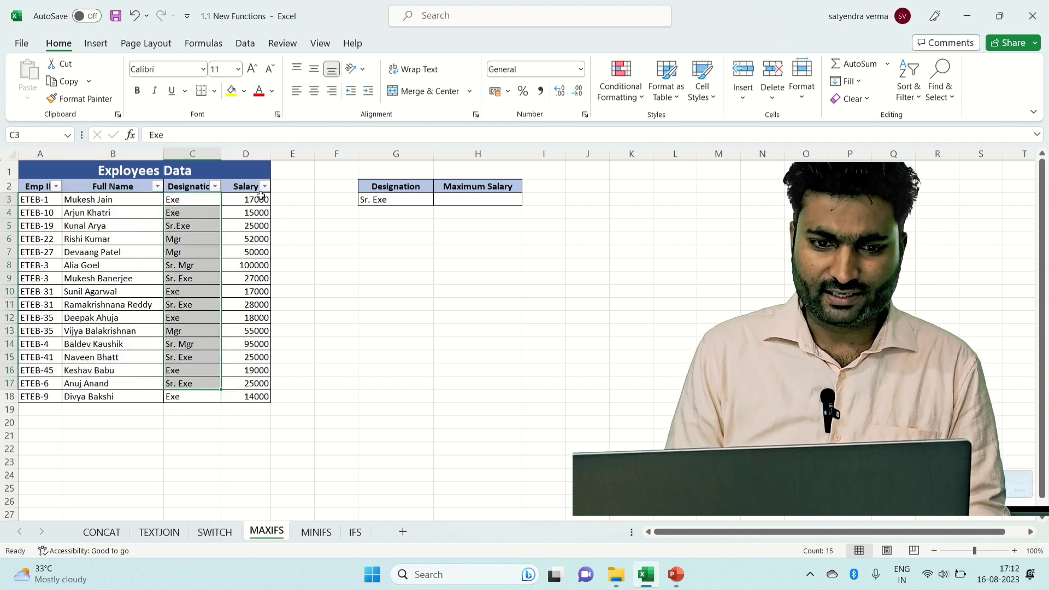
drag(261, 198, 266, 397)
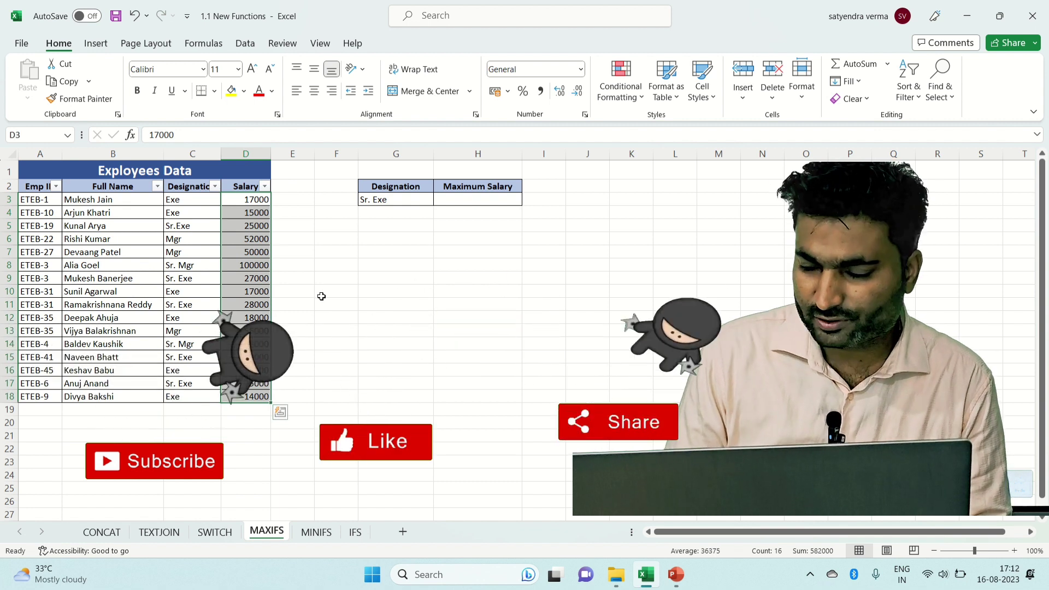
click(332, 240)
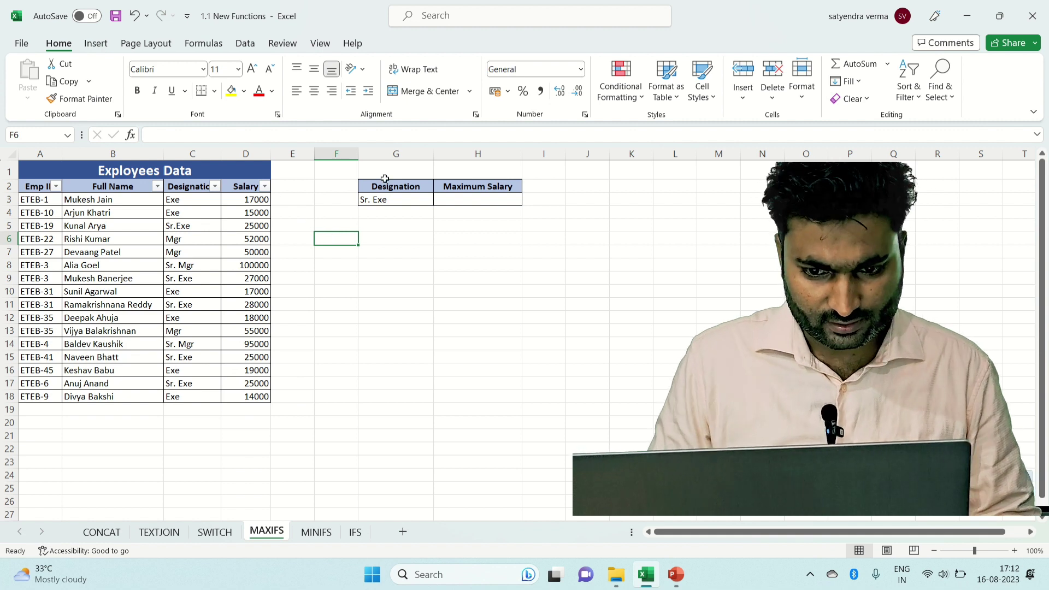
click(395, 204)
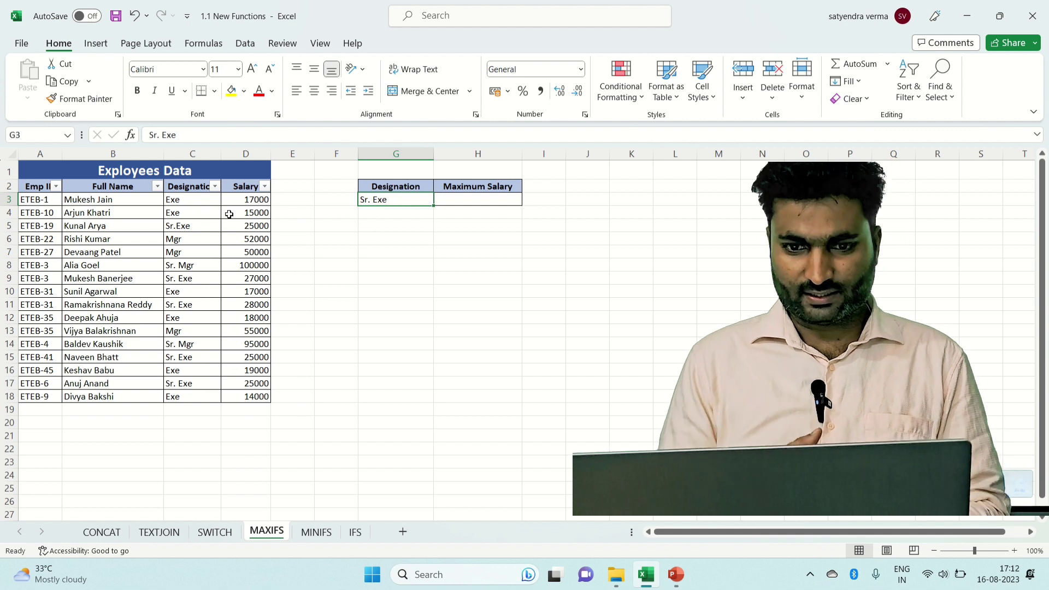
click(190, 198)
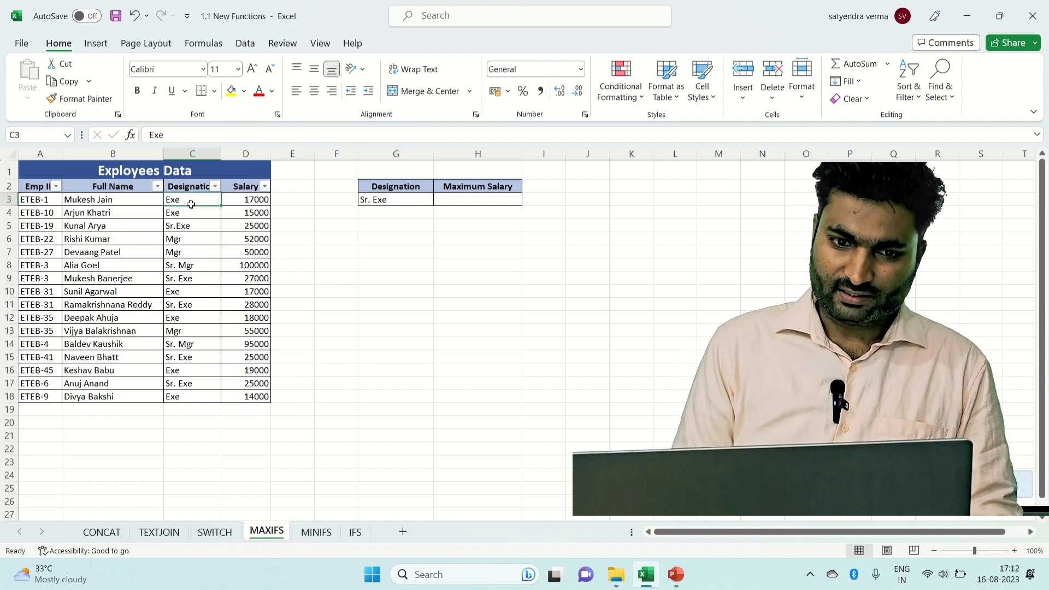
click(314, 237)
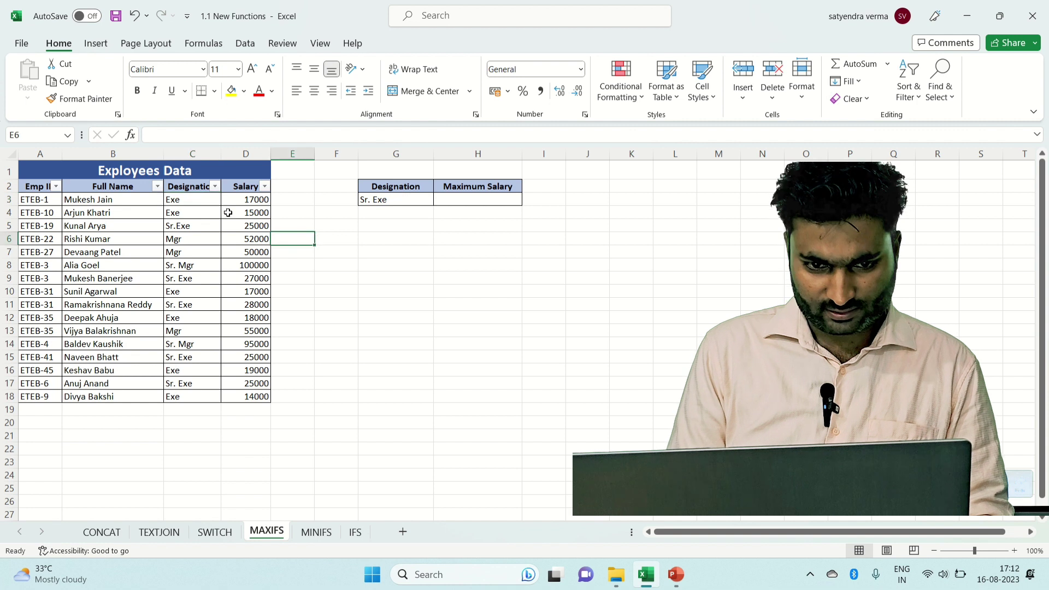
drag(206, 198, 193, 396)
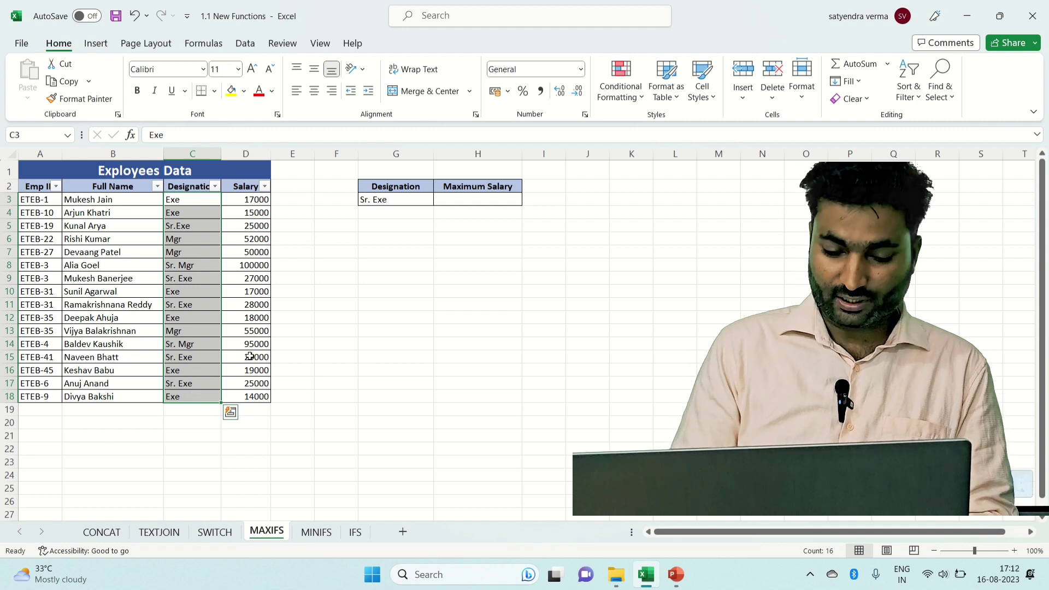
click(317, 316)
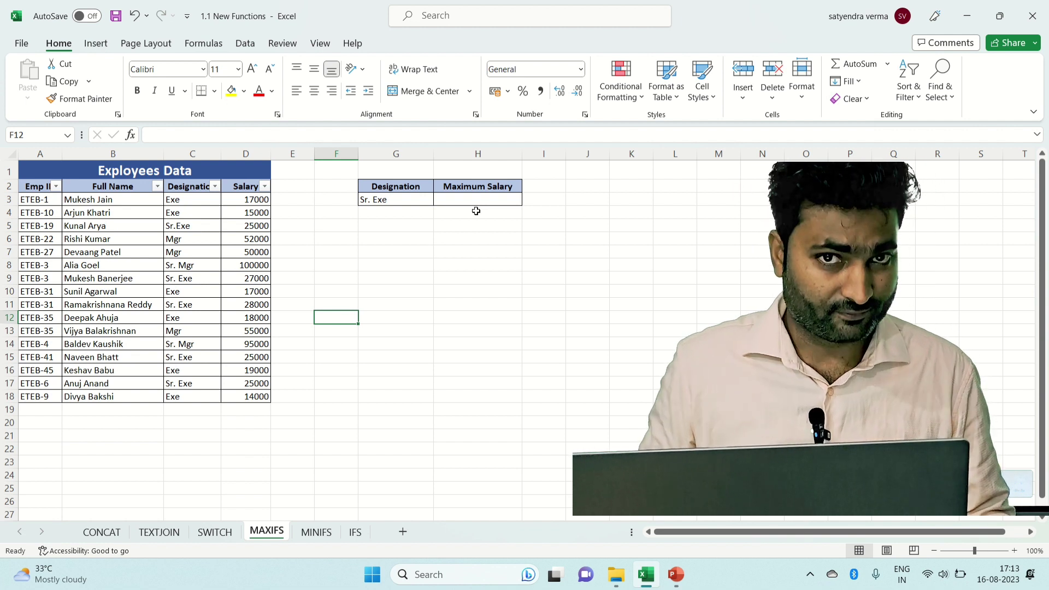
Start a MAXIFS formula in H3 under Maximum Salary, using the salaries D3:D18 as the maximum range
click(475, 197)
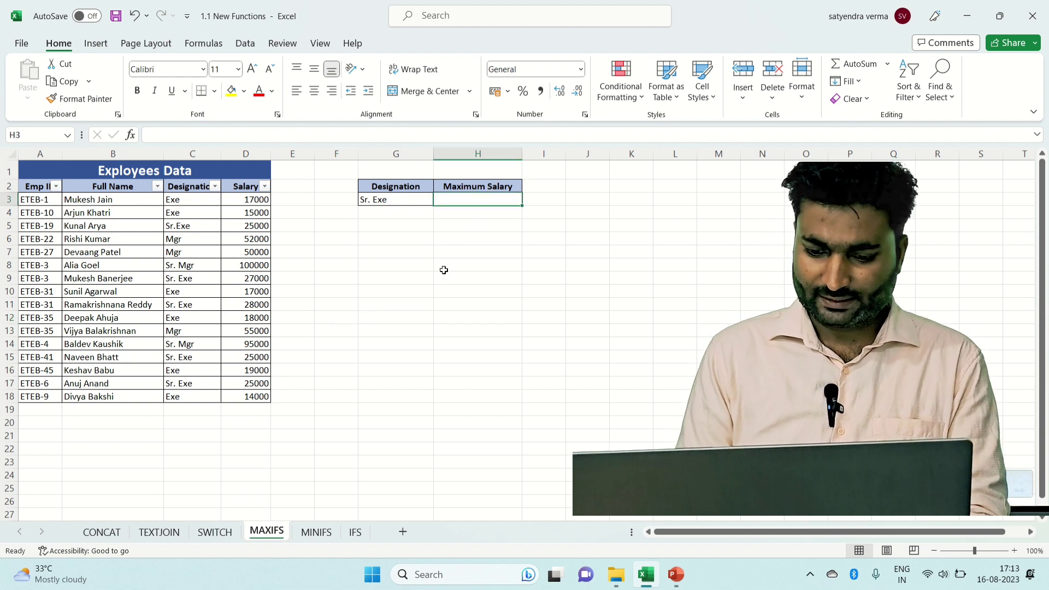
text(=)
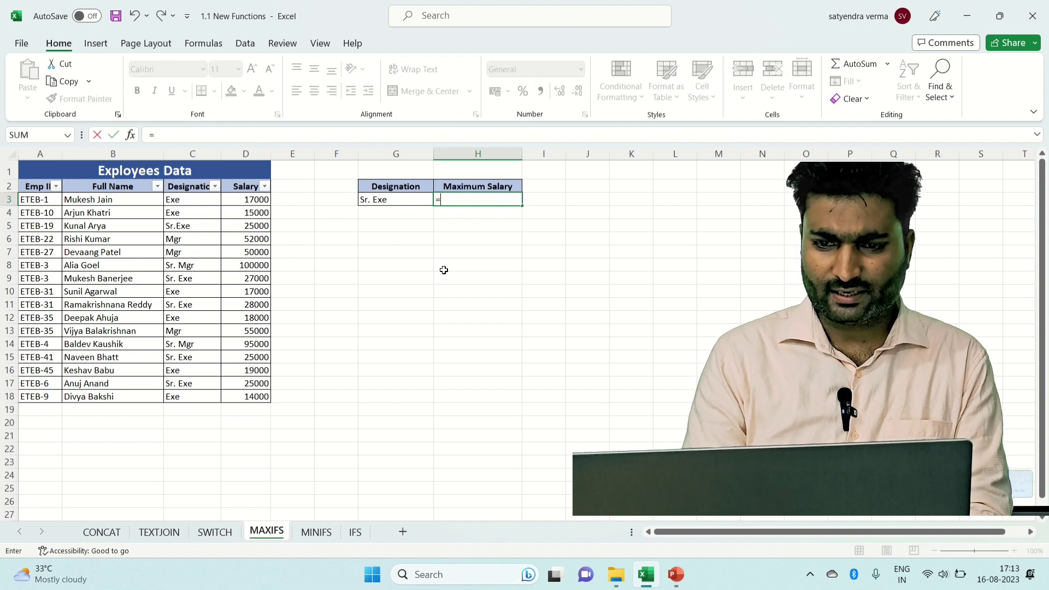
text(max)
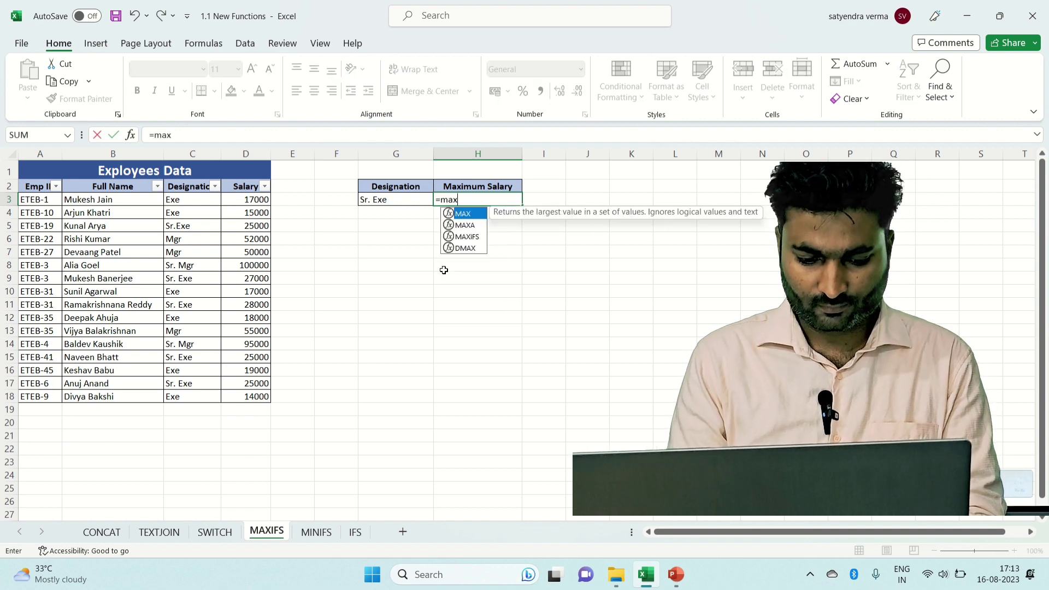
text(ifs)
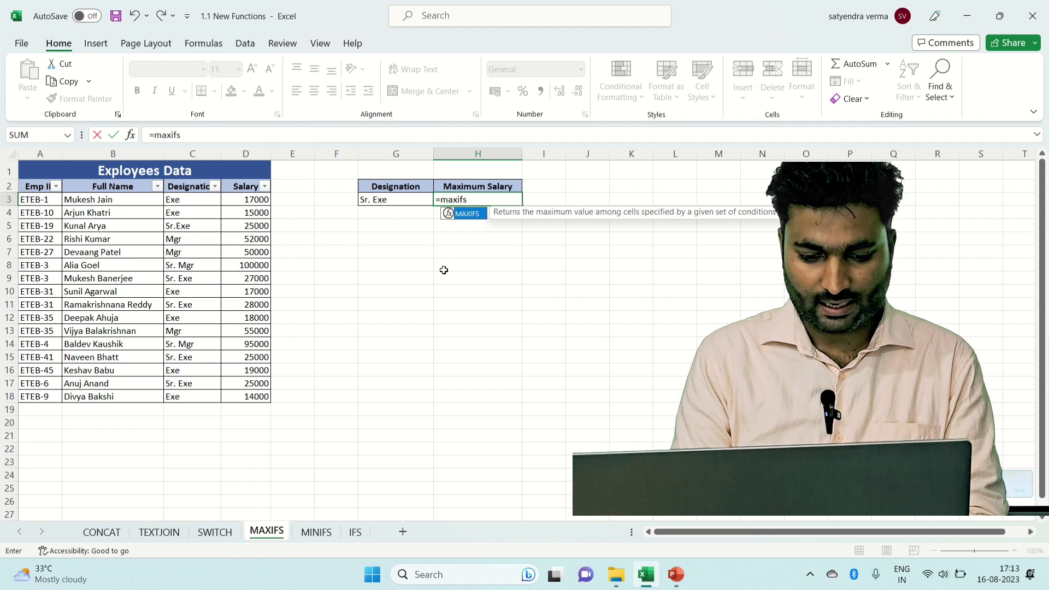
text(()
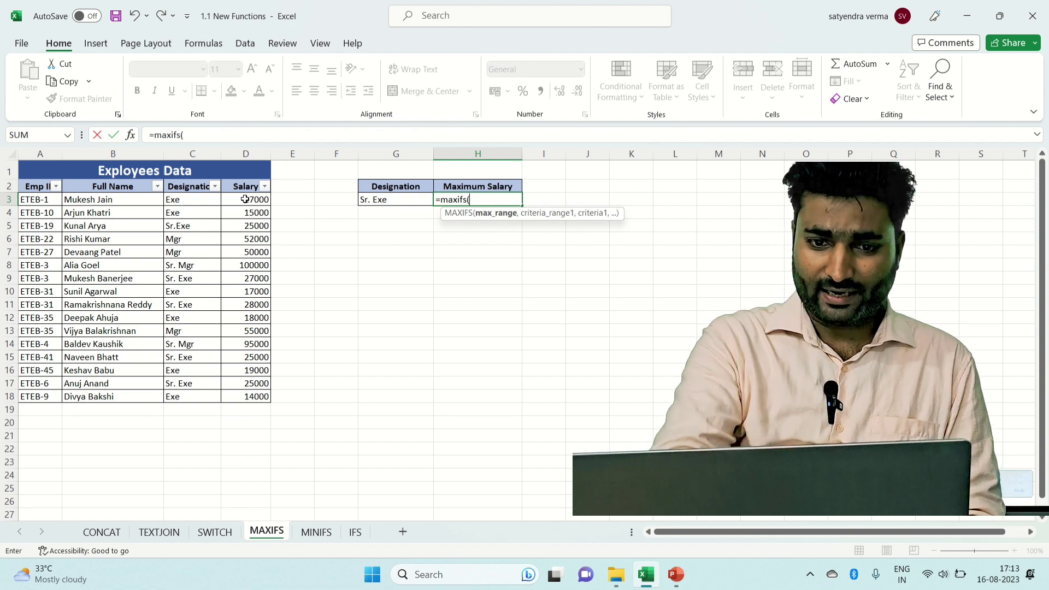
drag(245, 200, 251, 395)
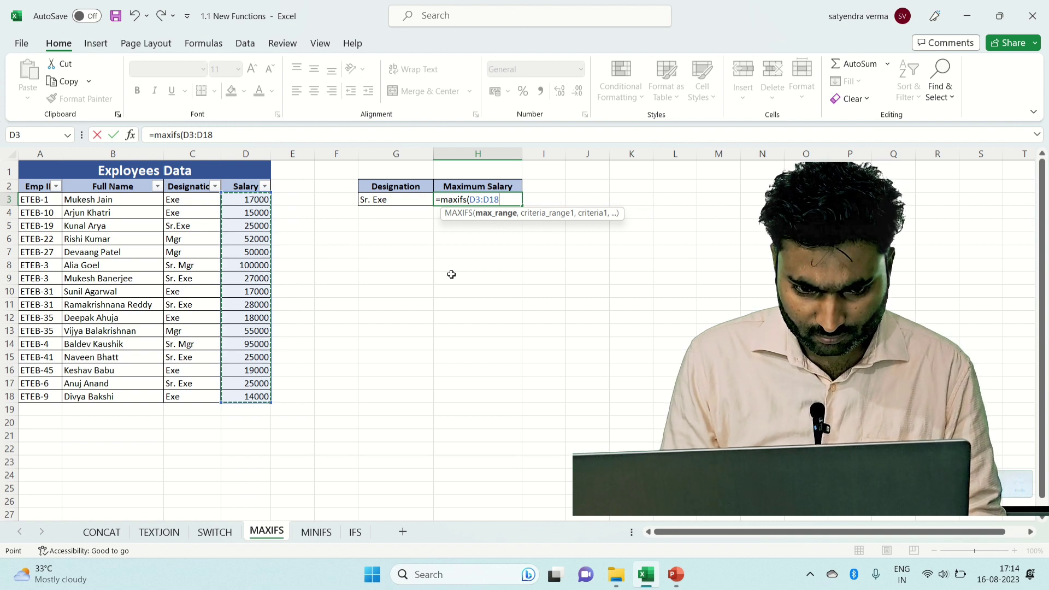
Add the designations C3:C18 as the criteria range and commit the formula with an empty text criterion, accepting the proposed correction
text(,)
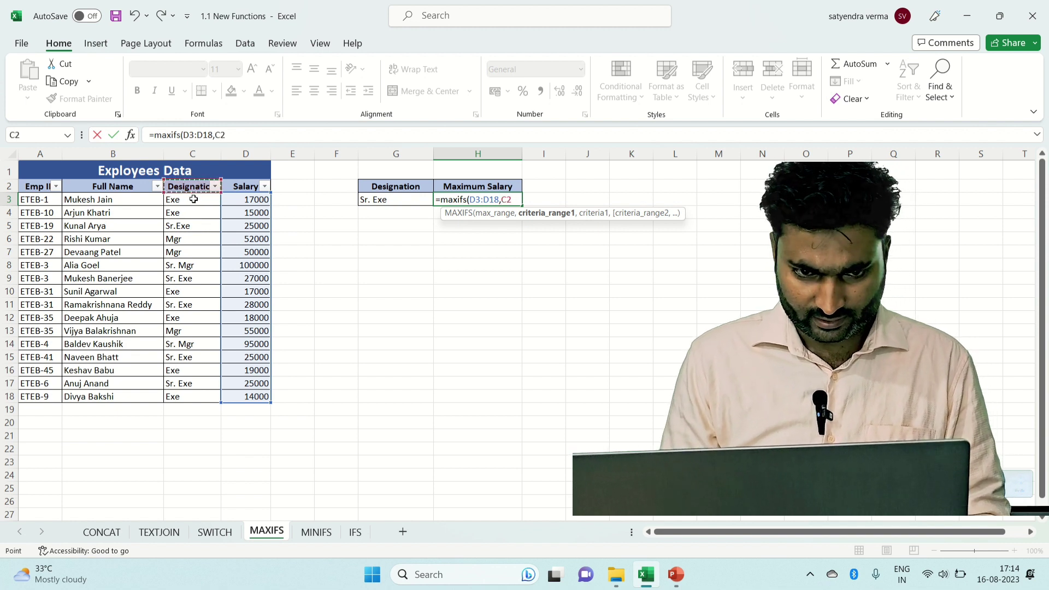
click(195, 200)
drag(195, 200, 207, 404)
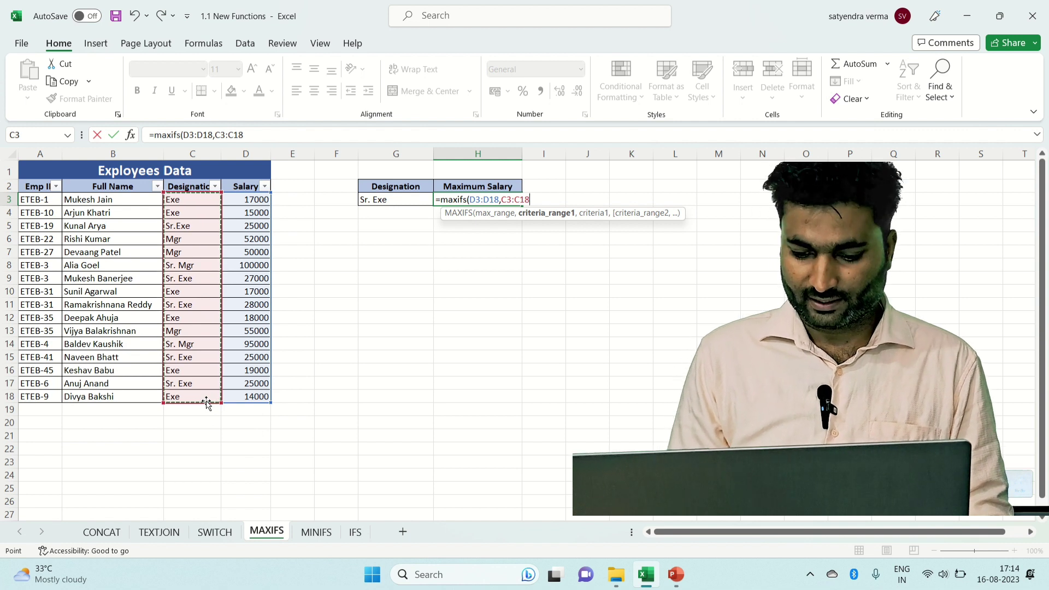
text(,)
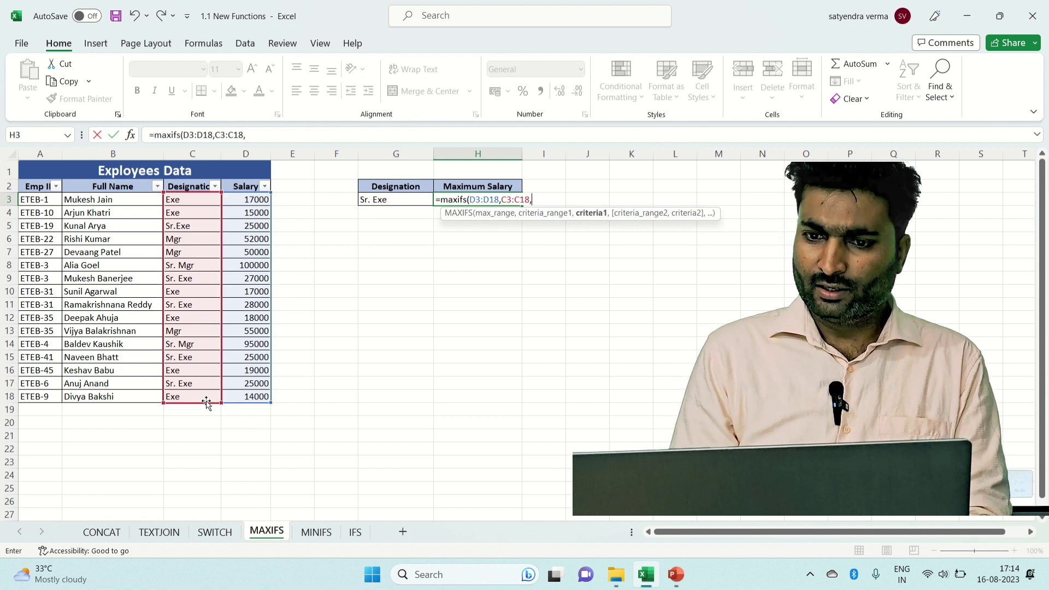
text(")
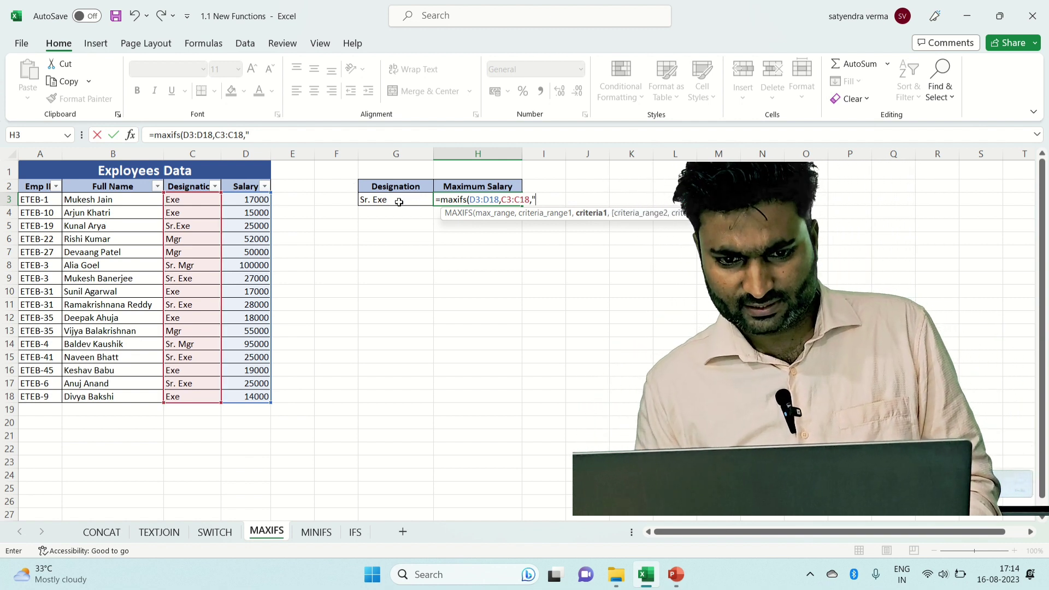
key(Return)
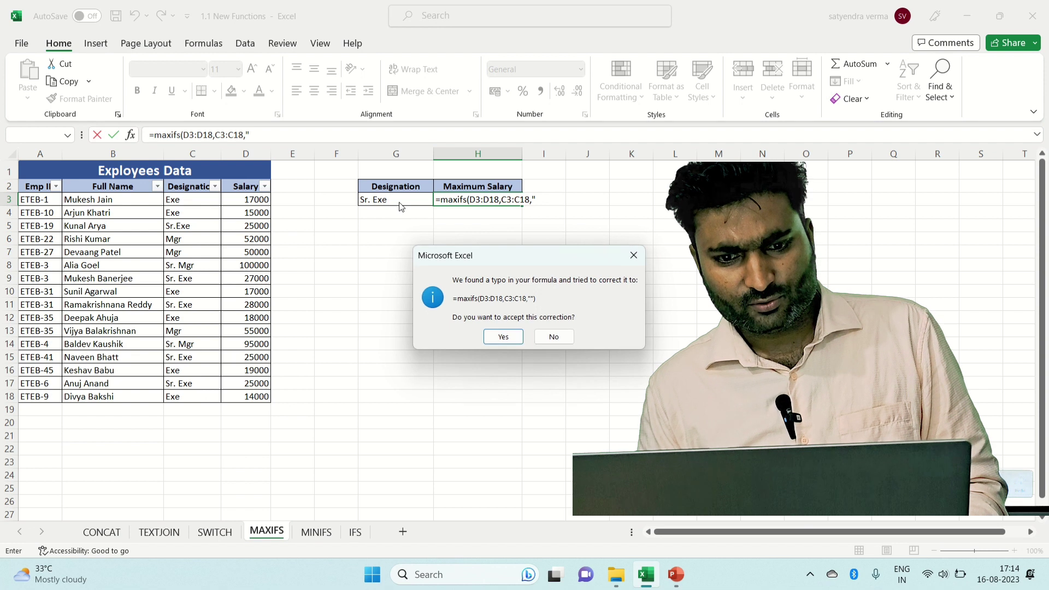
click(503, 336)
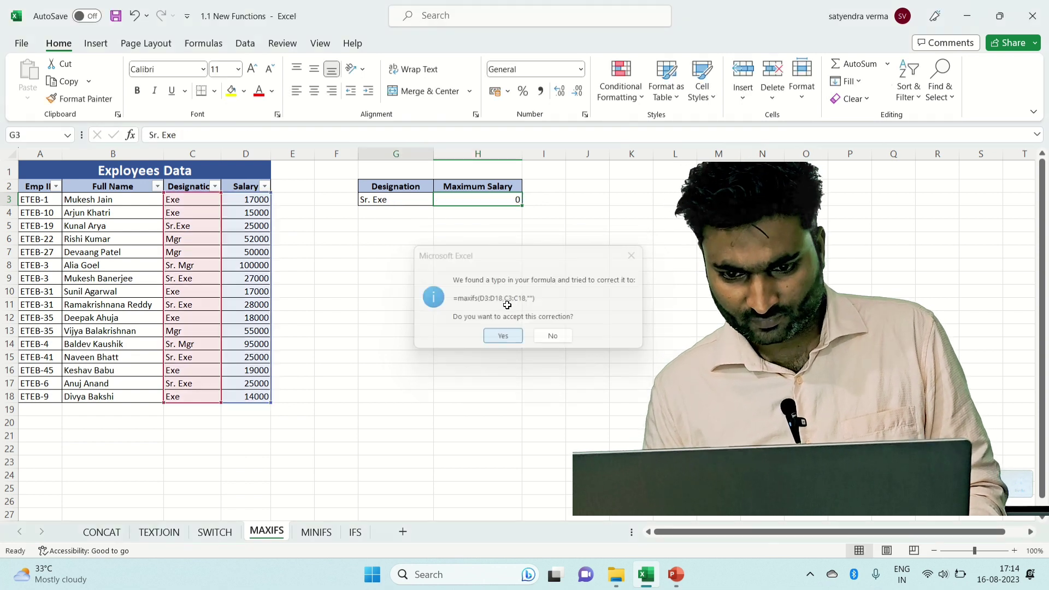
click(506, 201)
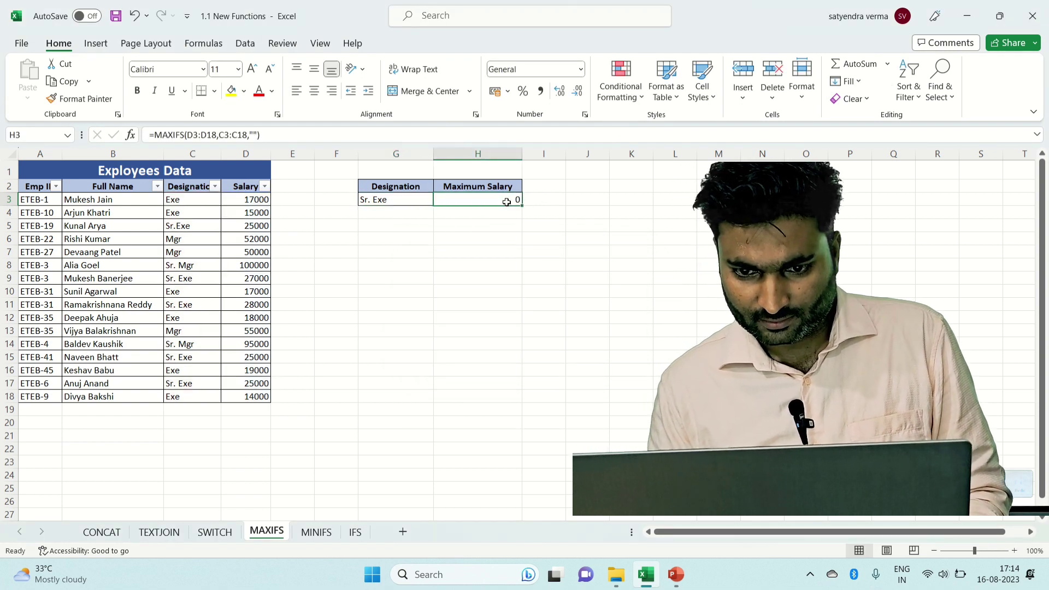
double_click(506, 201)
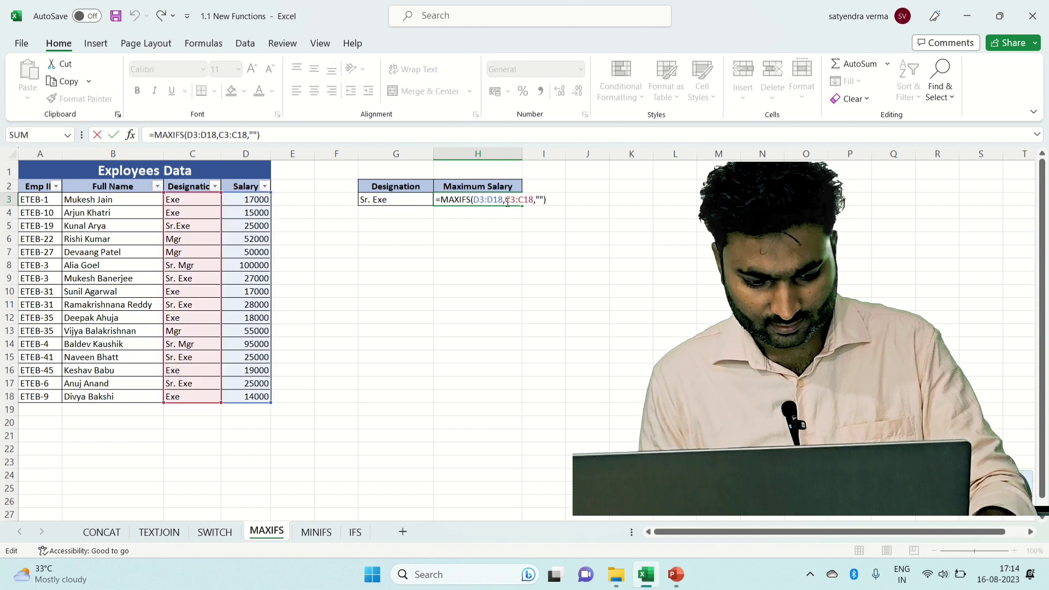
key(Left)
key(Left)
key(Left)
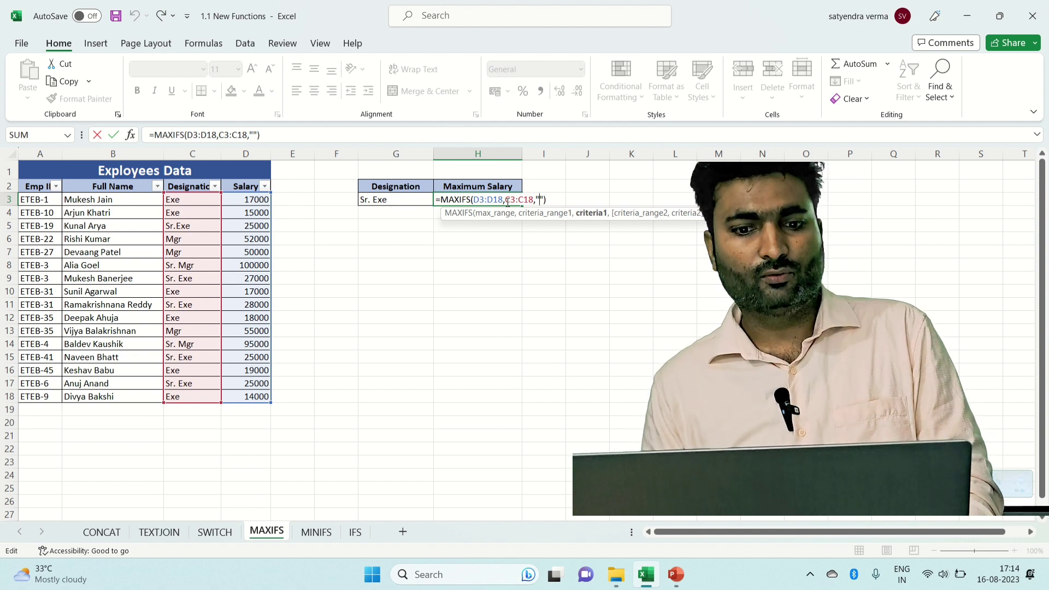
click(409, 198)
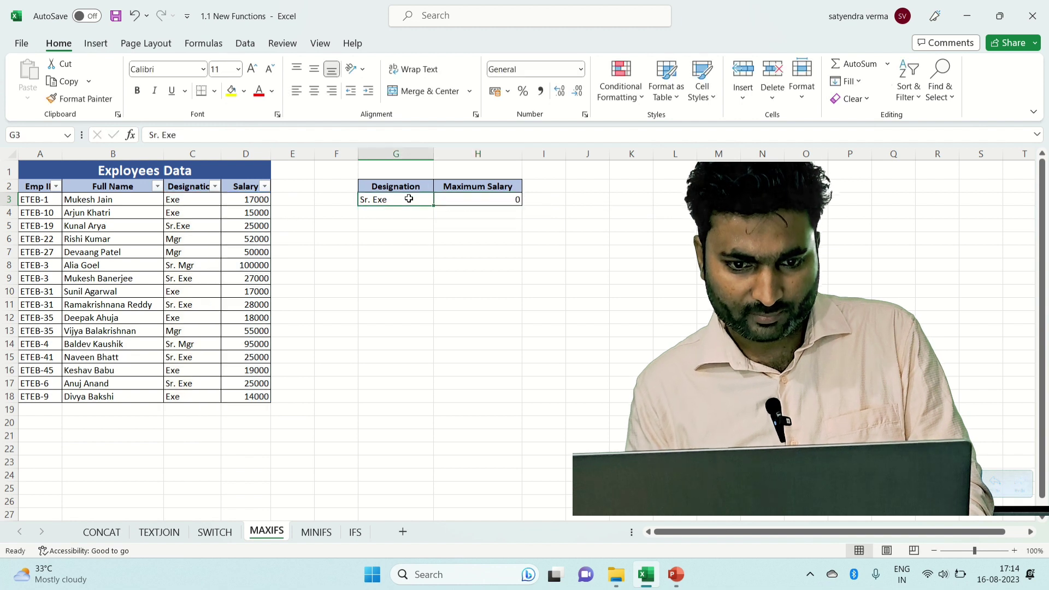
Set the criterion of the MAXIFS formula in H3 to "Sr. Exe"
click(501, 195)
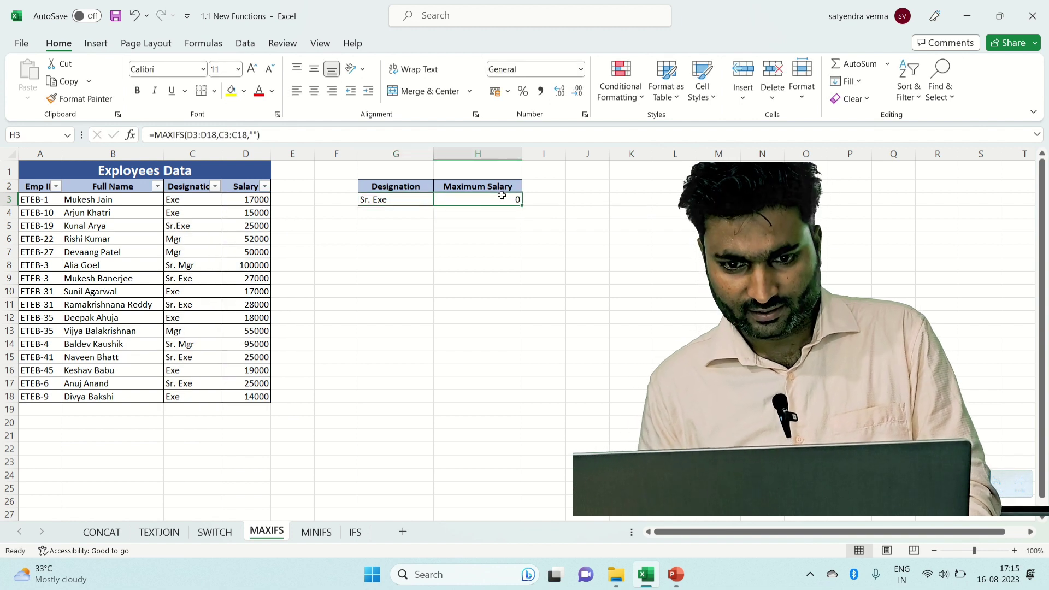
double_click(501, 195)
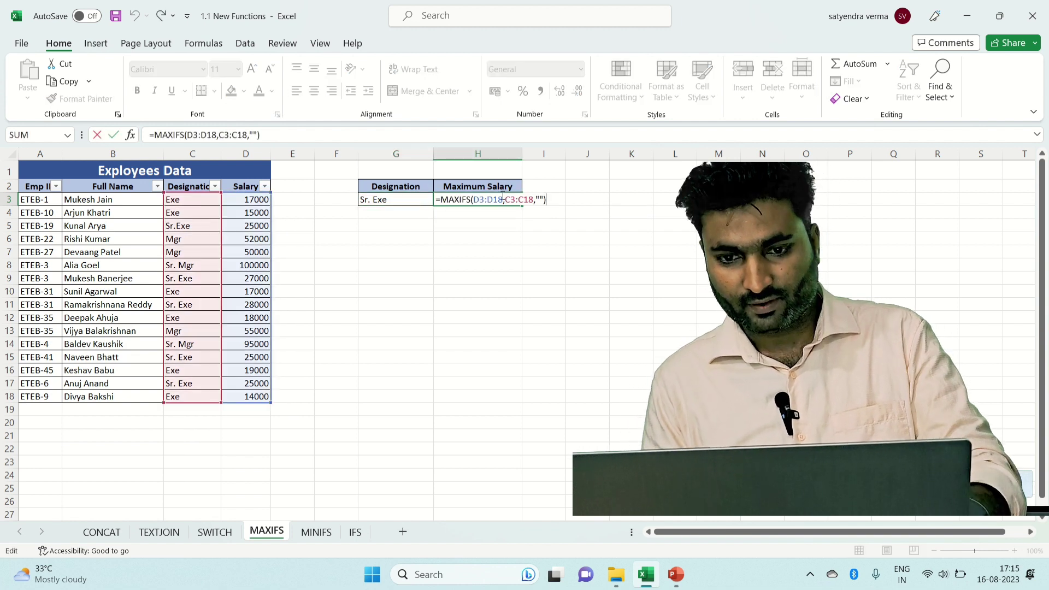
key(Left)
key(Left)
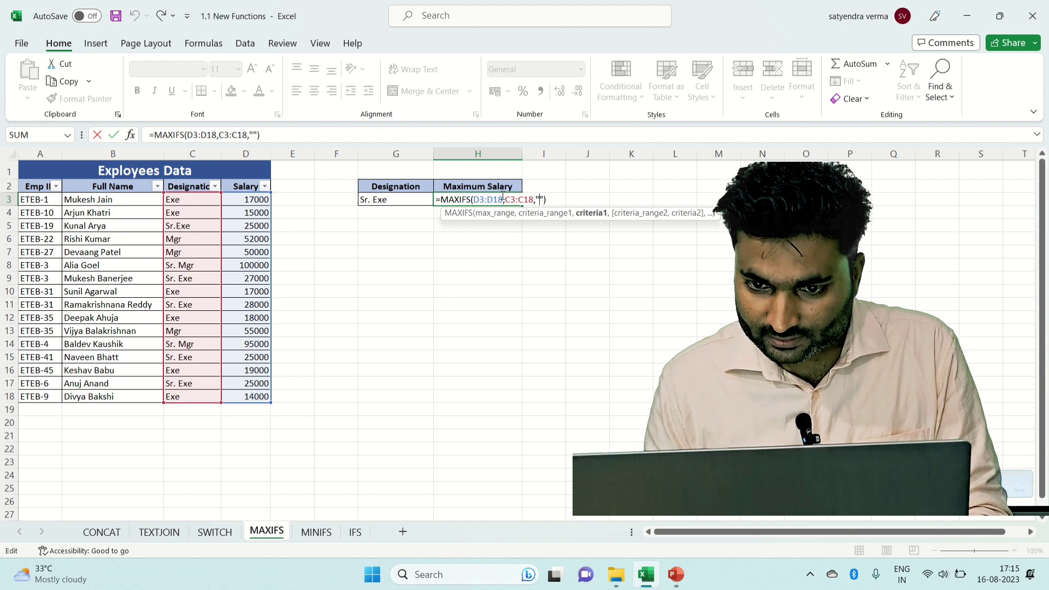
text(Sr)
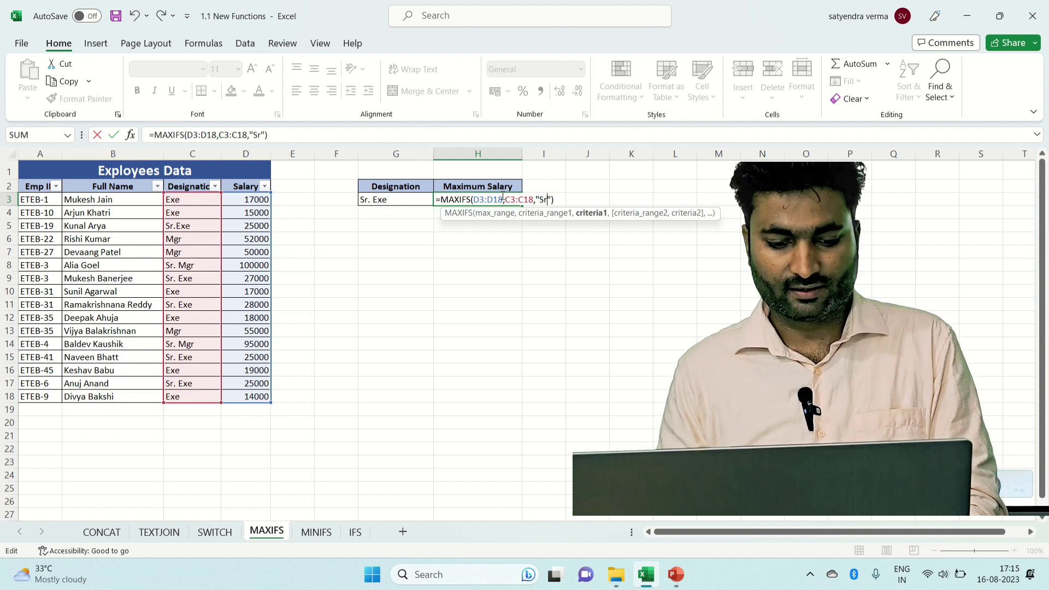
text(. Exe)
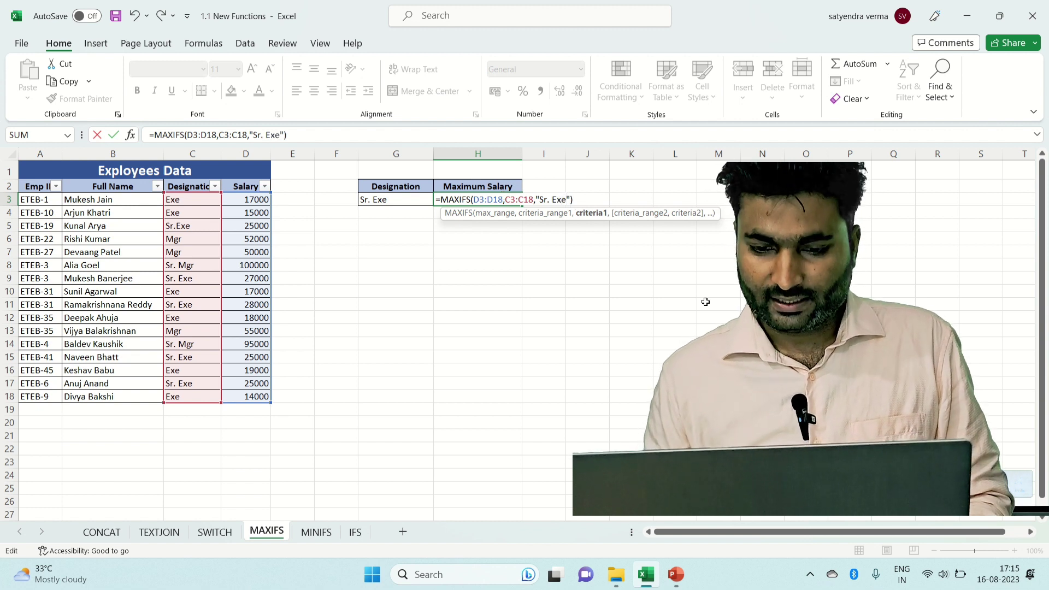
key(Return)
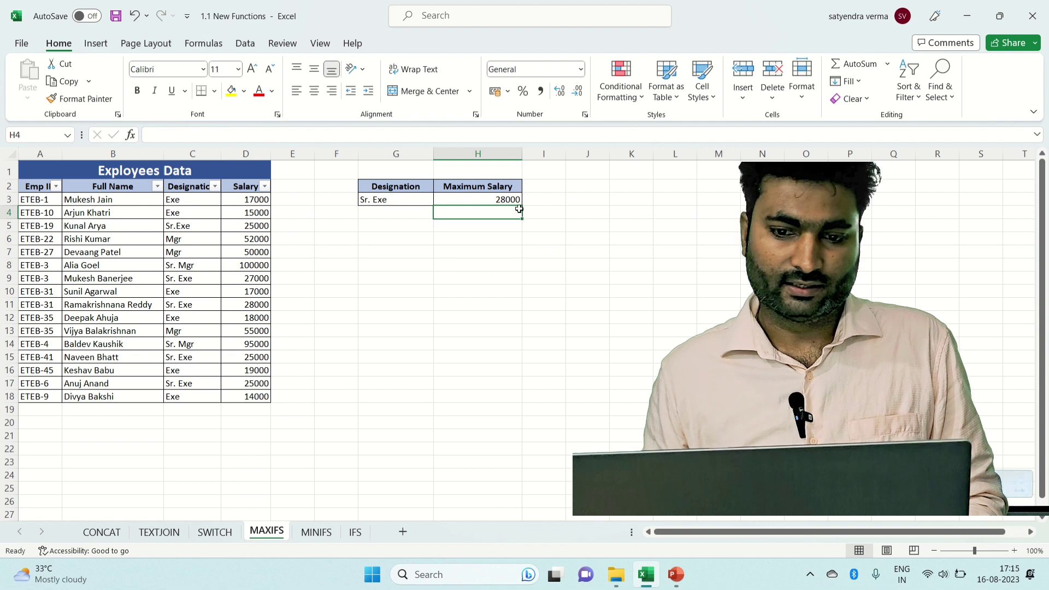
click(498, 197)
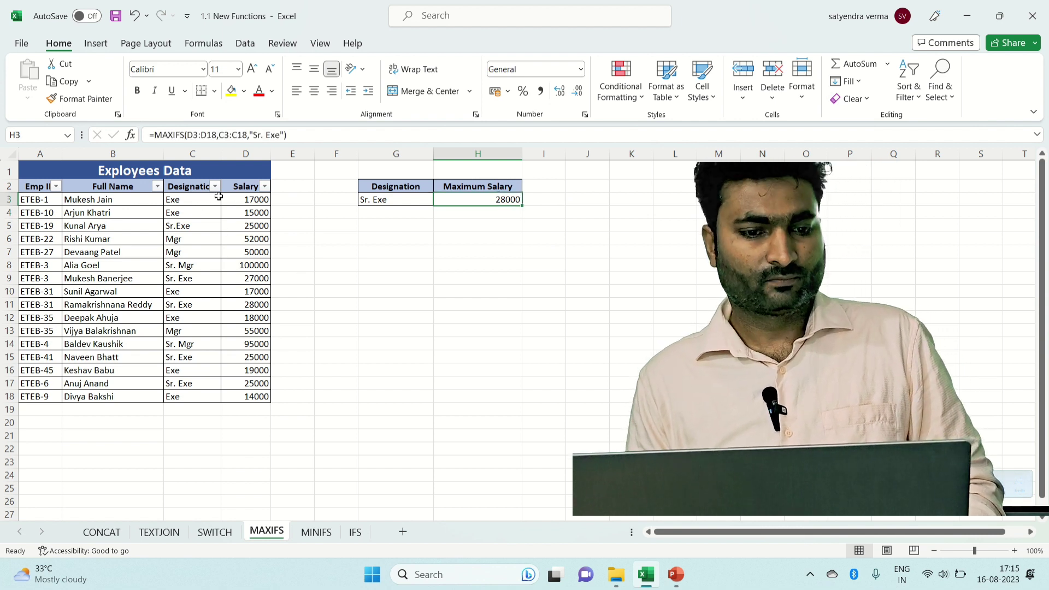
drag(206, 198, 264, 320)
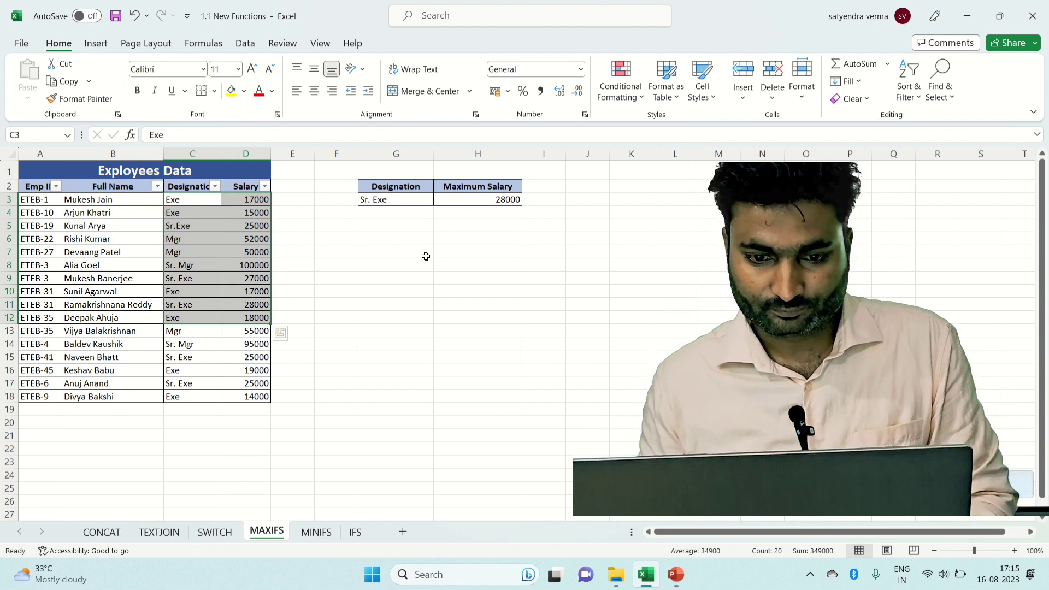
click(503, 250)
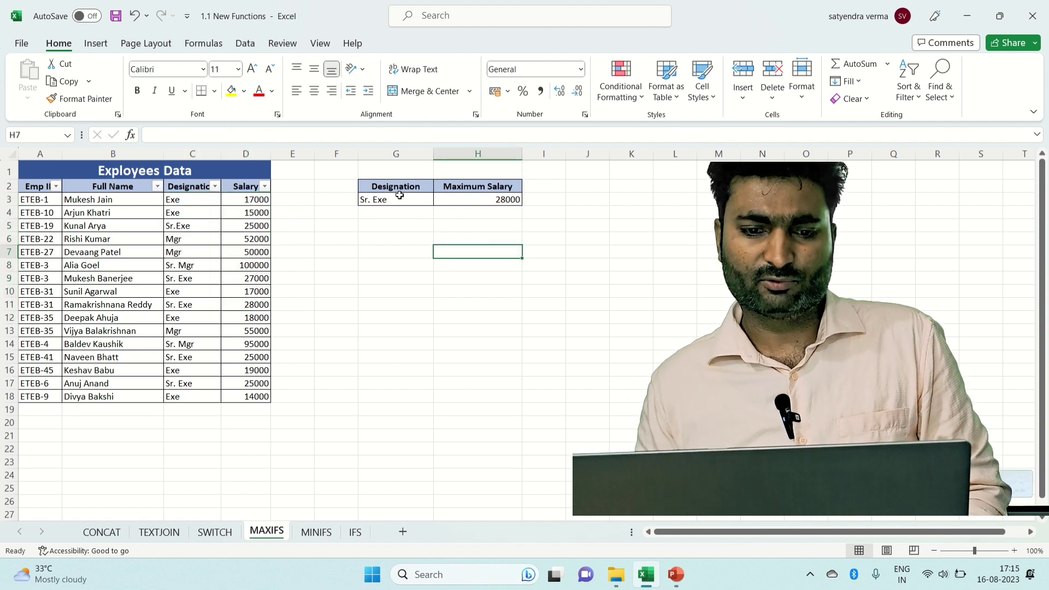
Enter the heading "Minimum Salary" in cell H6
click(459, 236)
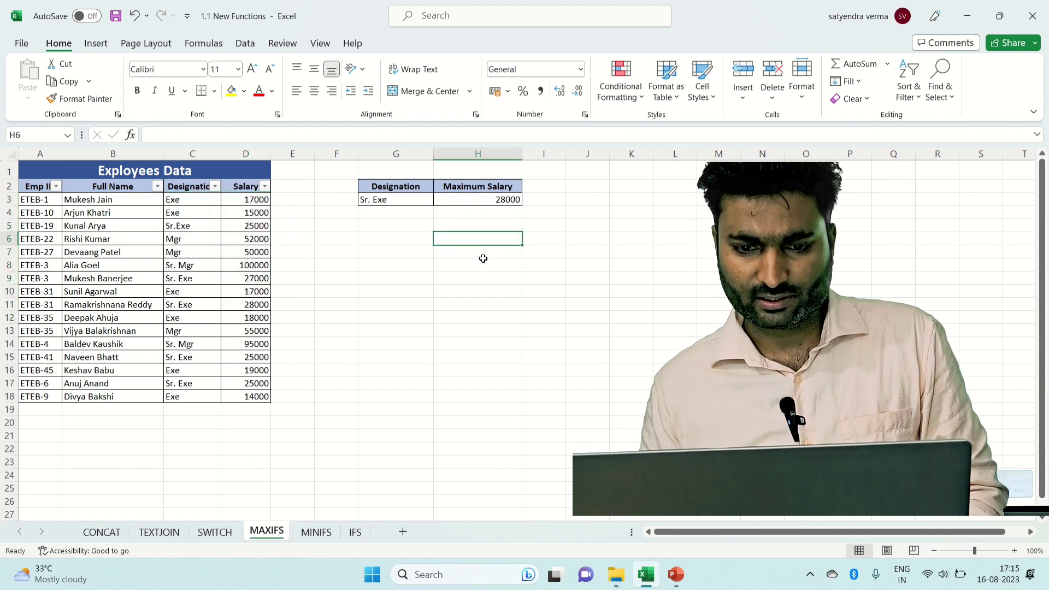
text(Mi)
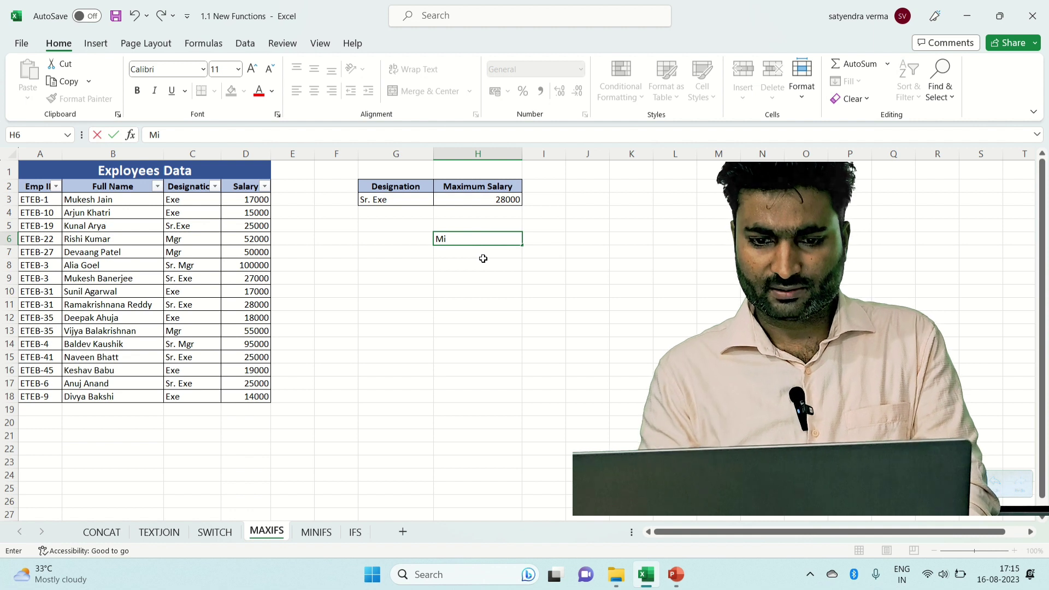
text(N=)
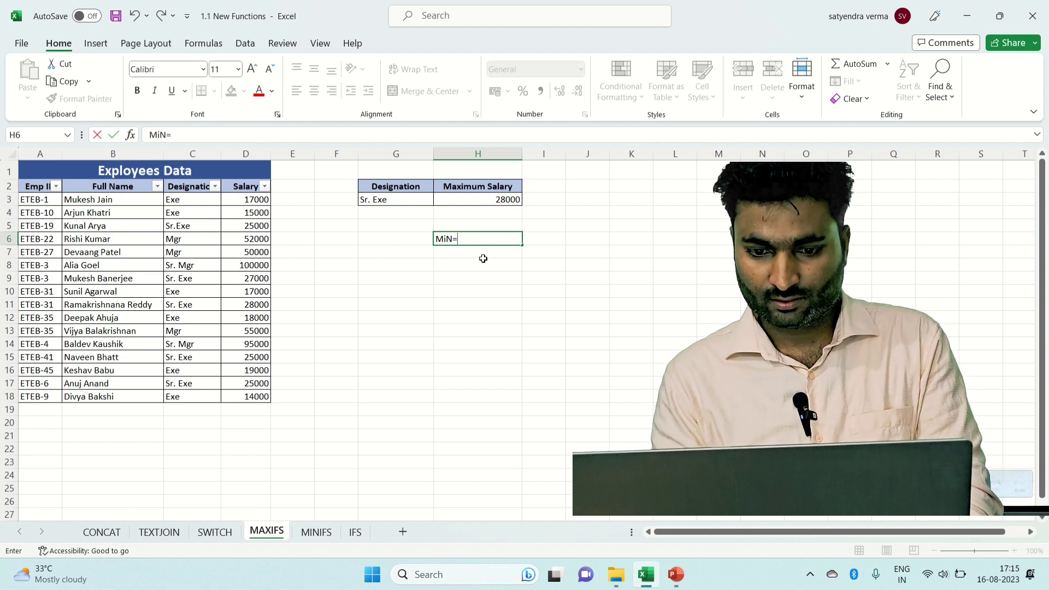
key(BackSpace)
key(BackSpace)
text(n)
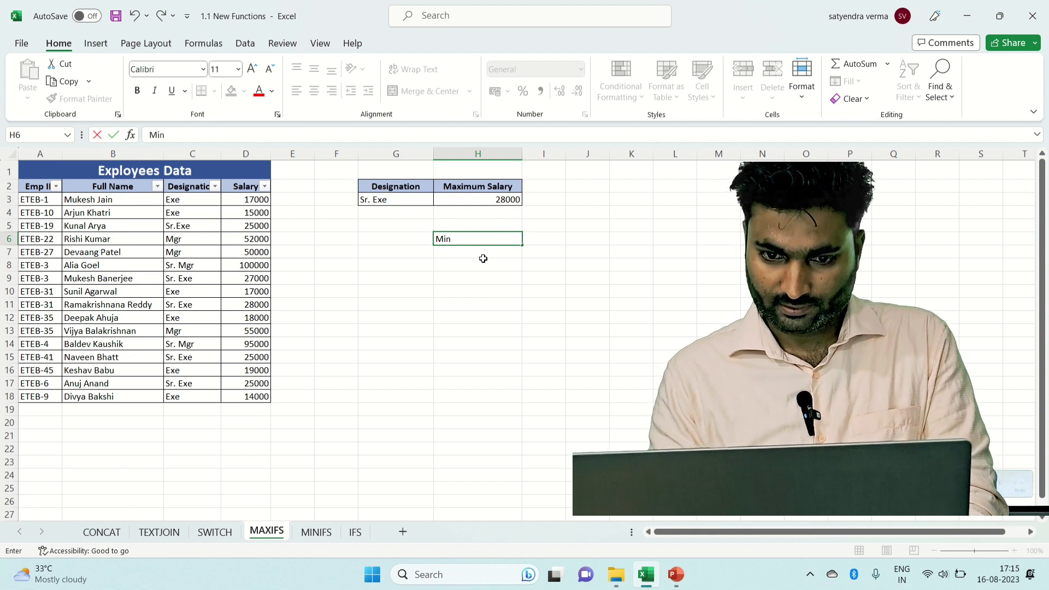
text(imum Sala)
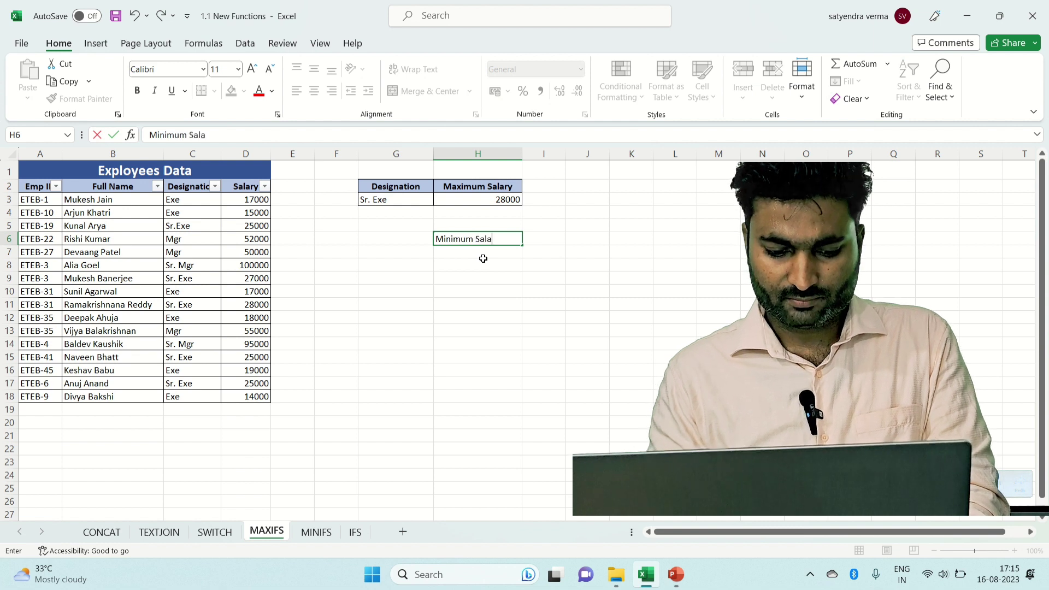
text(ry)
key(Return)
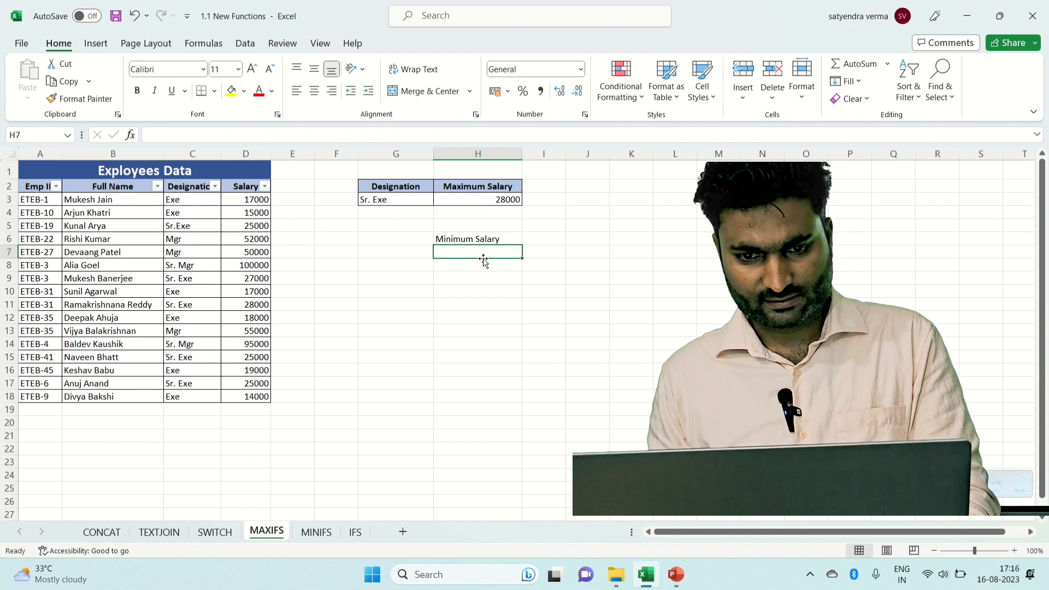
Start a MINIFS formula in H7 with the salaries D3:D18 as minimum range and the designations C3:C18 as criteria range
text(+)
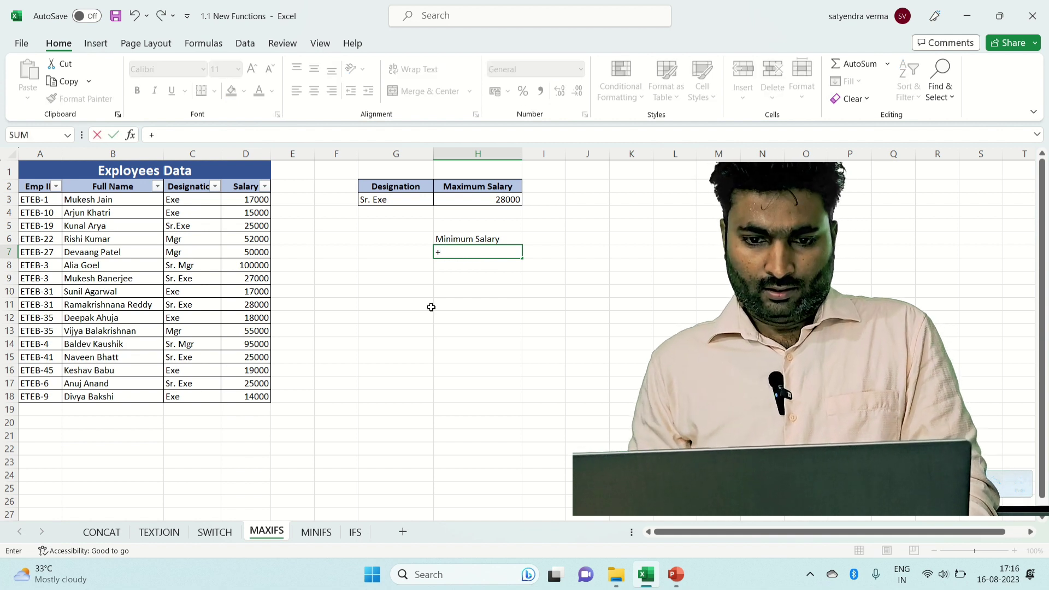
key(BackSpace)
text(=)
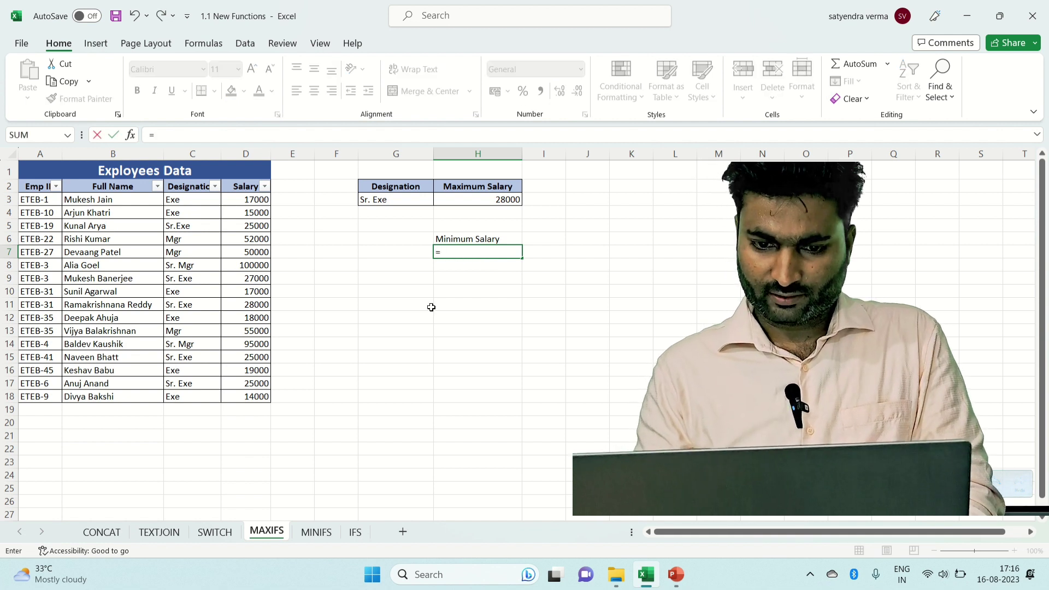
text(mini)
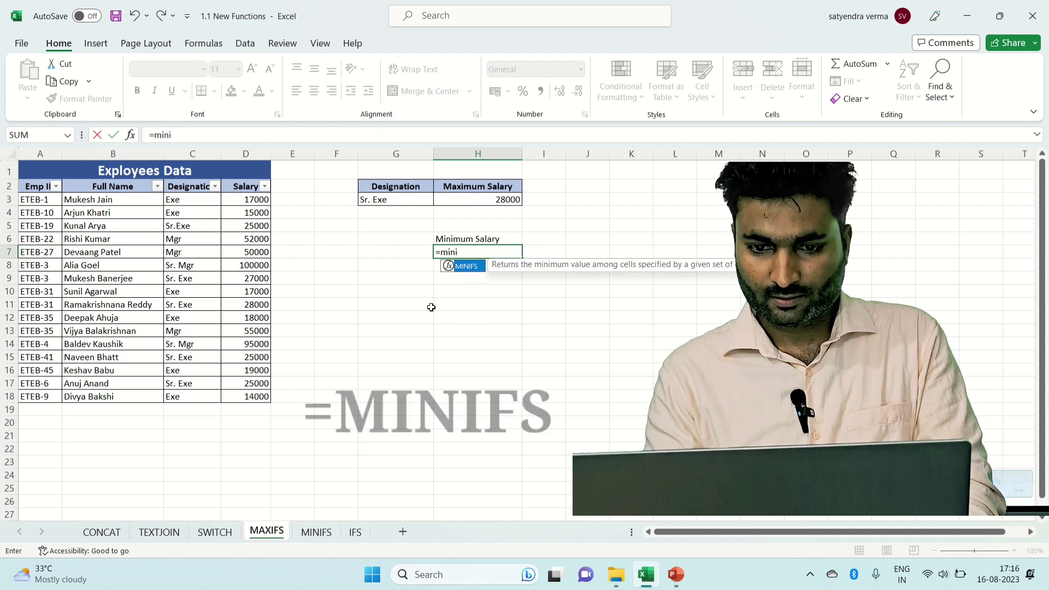
text(fs()
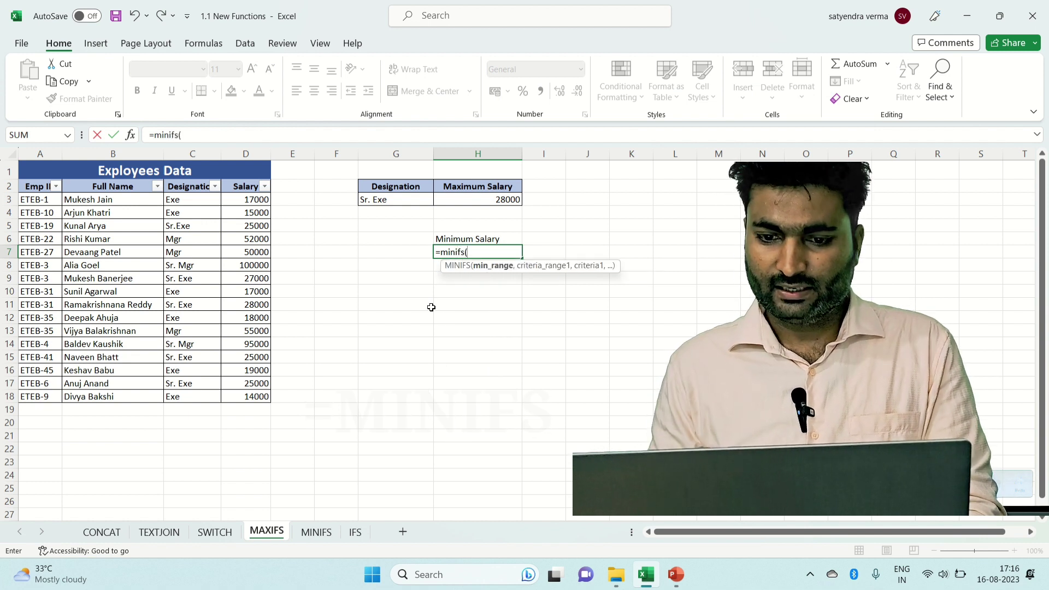
drag(237, 200, 229, 398)
text(,)
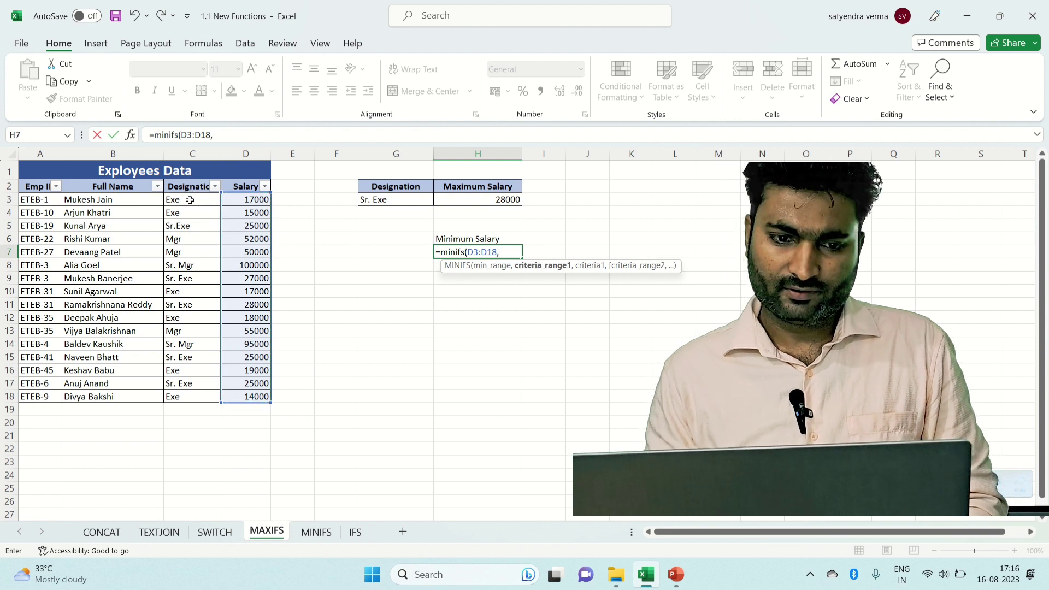
drag(189, 200, 213, 399)
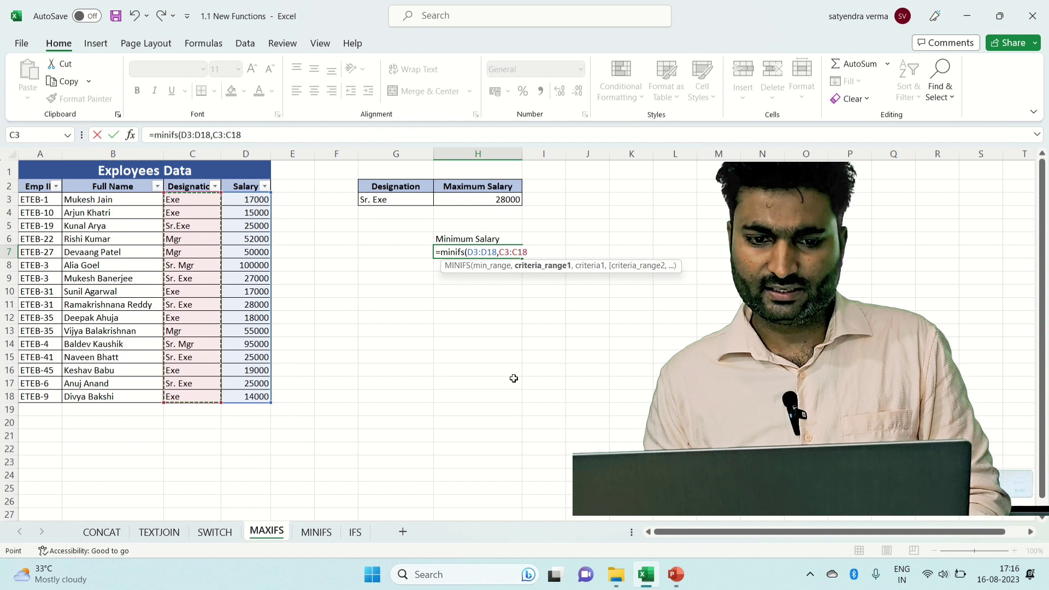
text(,)
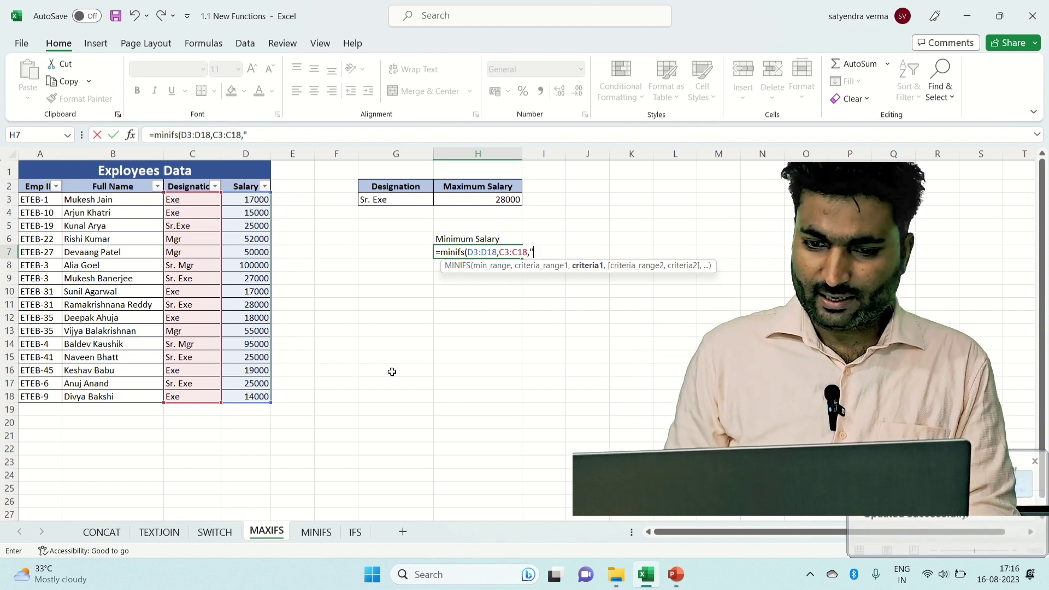
Complete the MINIFS formula in H7 with the criterion "Mgr" and commit it
text(mgr)
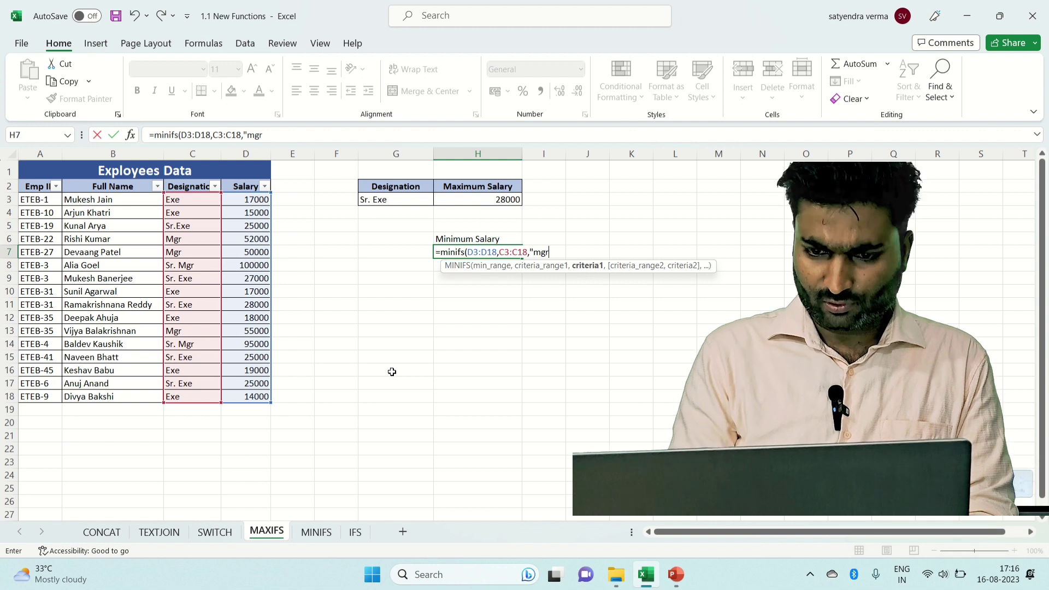
key(BackSpace)
key(BackSpace)
key(BackSpace)
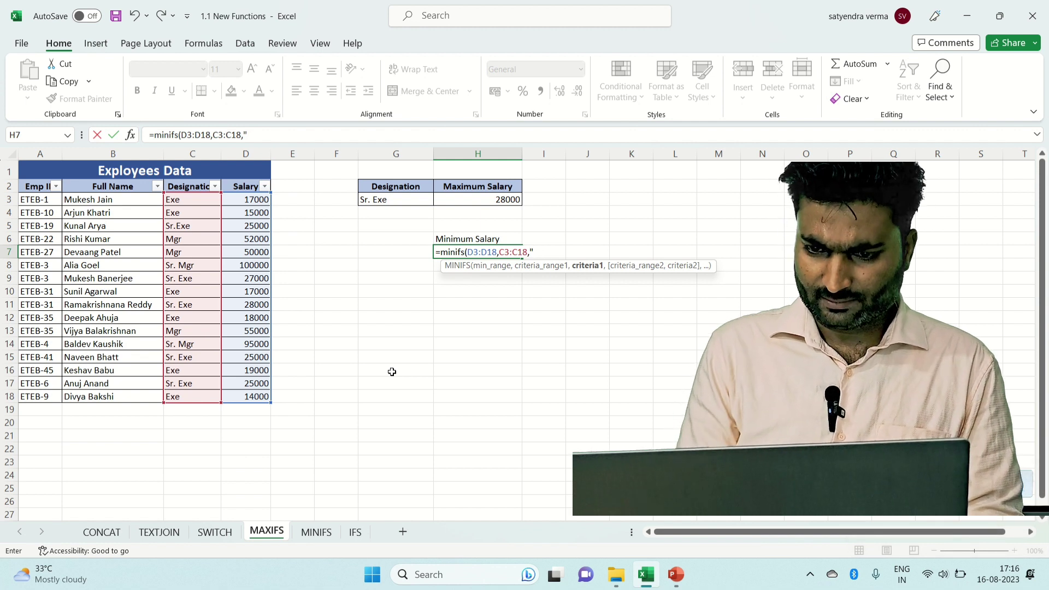
text(Mgr)
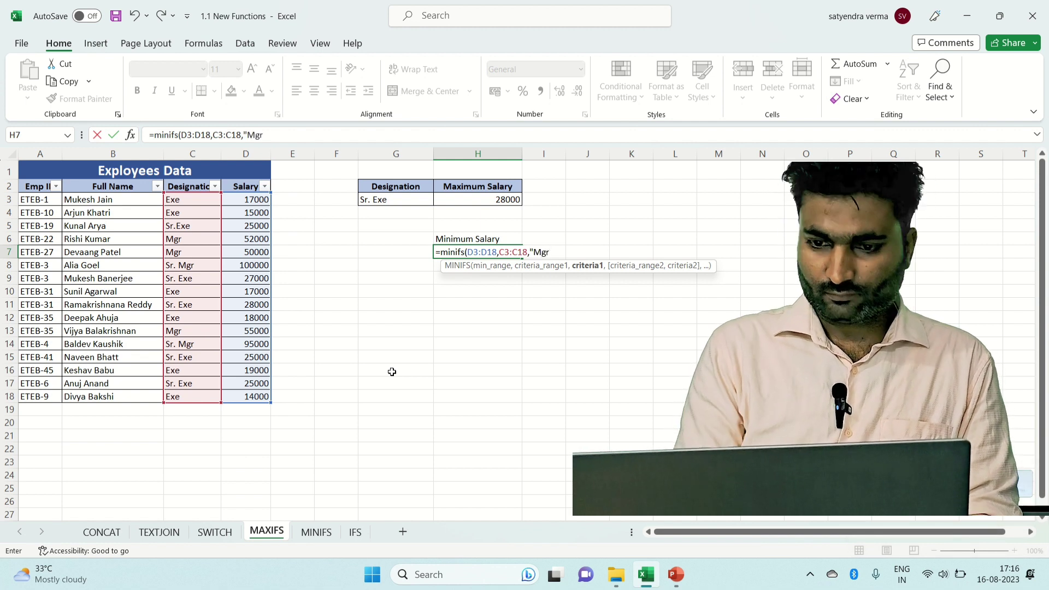
text(")
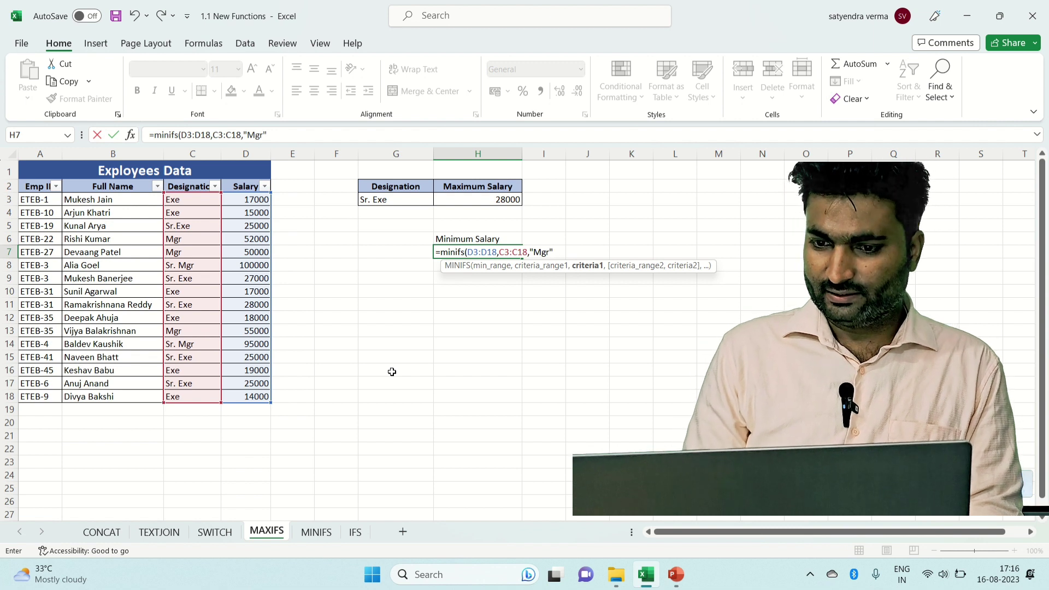
text())
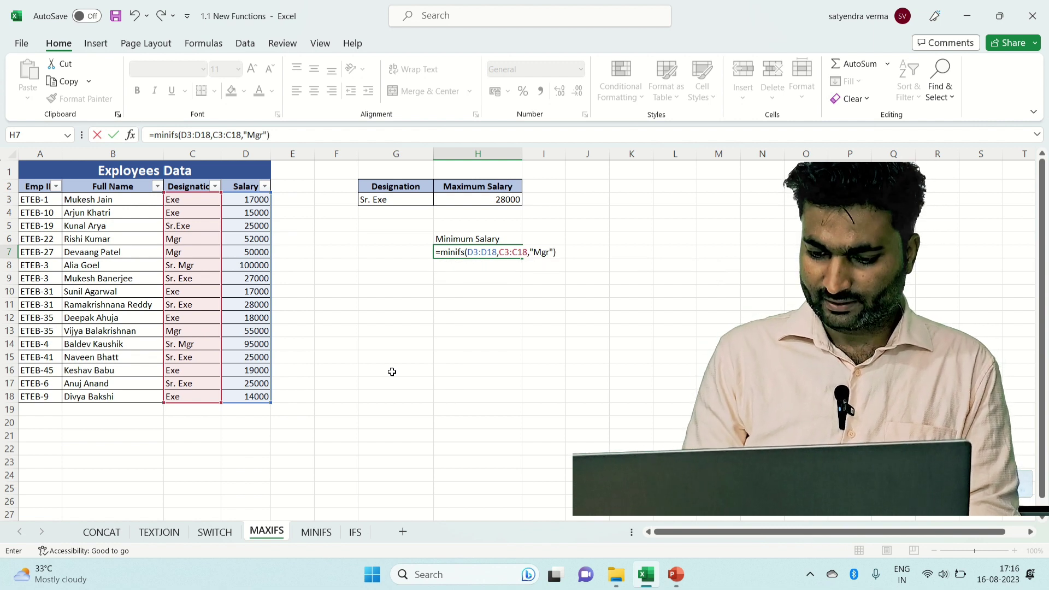
key(Return)
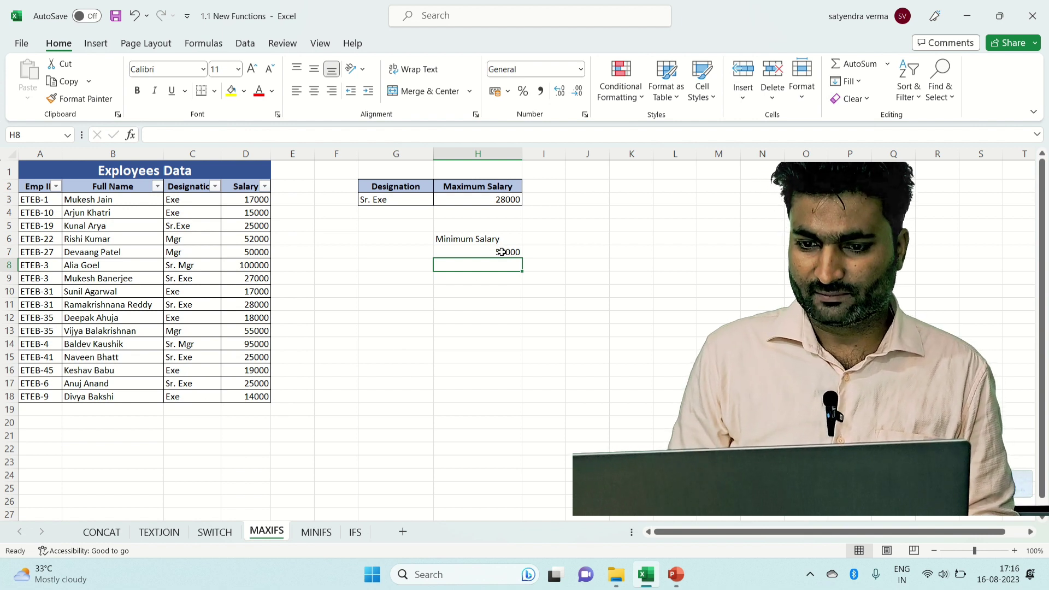
Check the MINIFS result in H7 against the salaries of the Mgr rows in the employee table
click(502, 252)
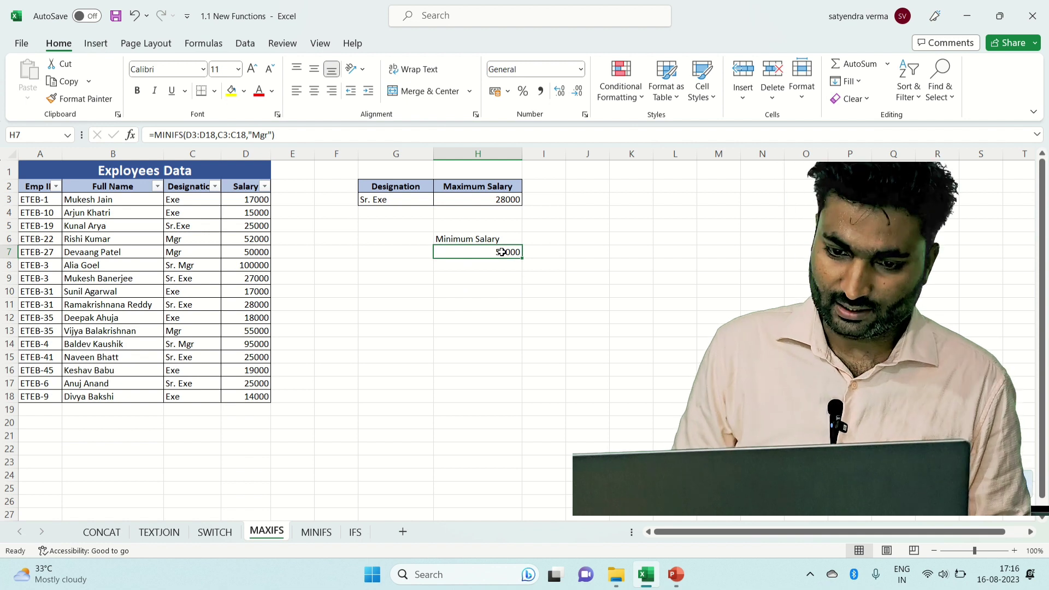
click(187, 333)
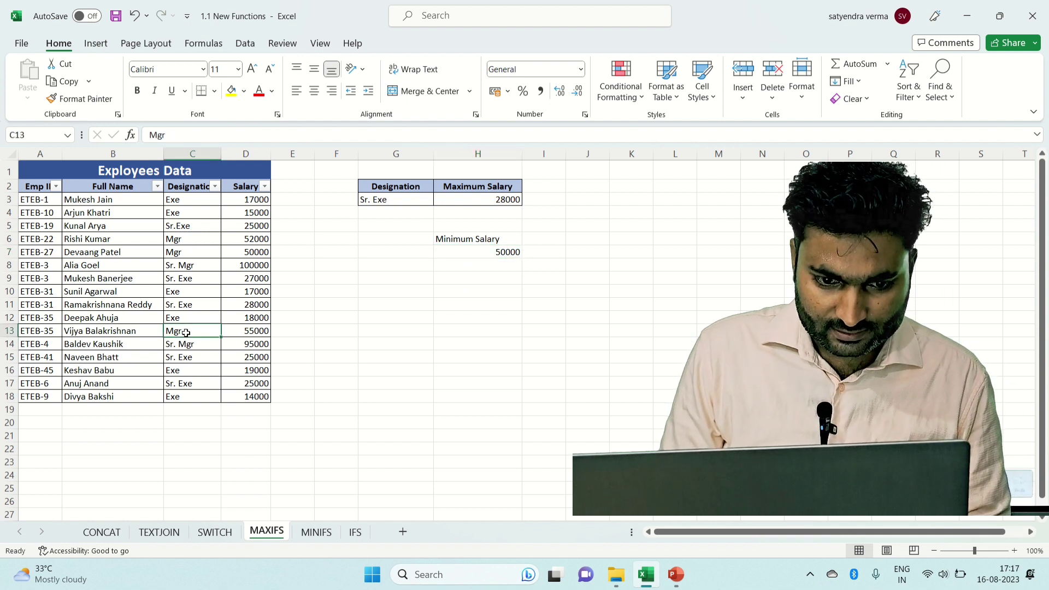
key(Right)
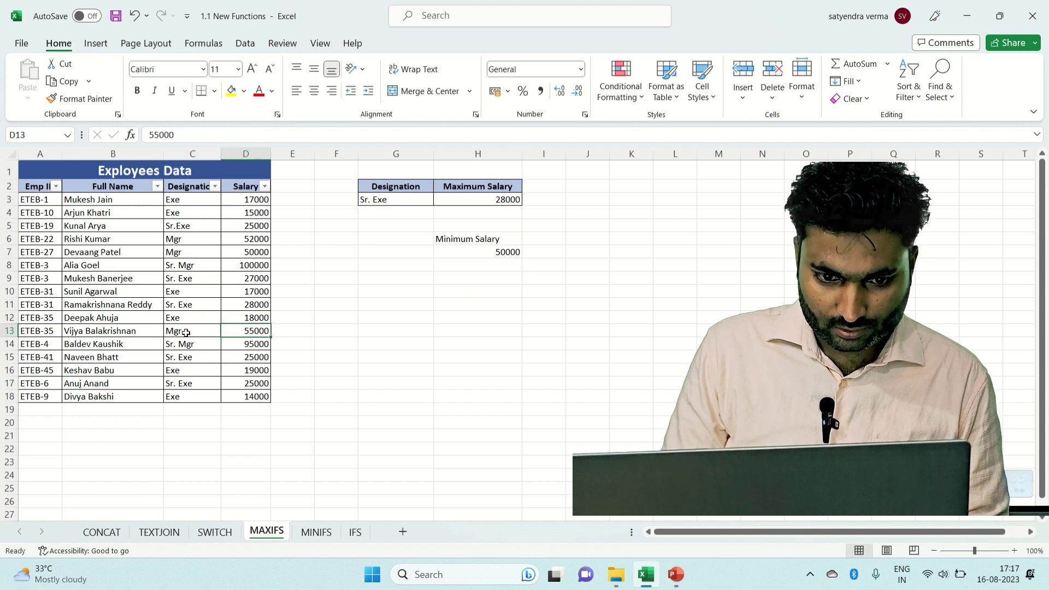
key(Left)
key(Up)
key(Up)
key(Up)
key(Up)
key(Up)
key(Up)
key(Up)
key(Up)
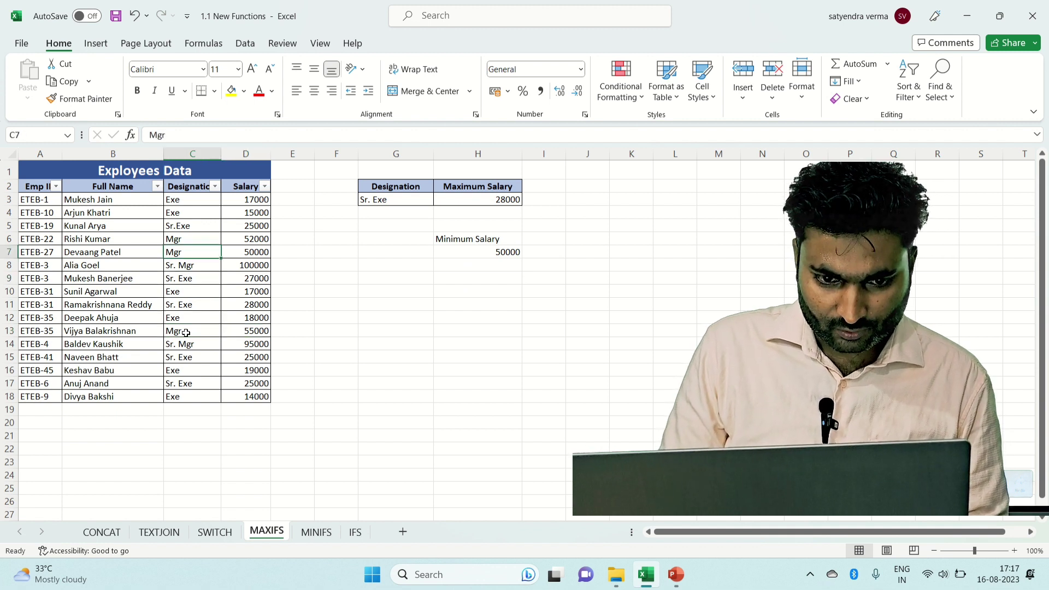
key(Down)
key(shift+Down)
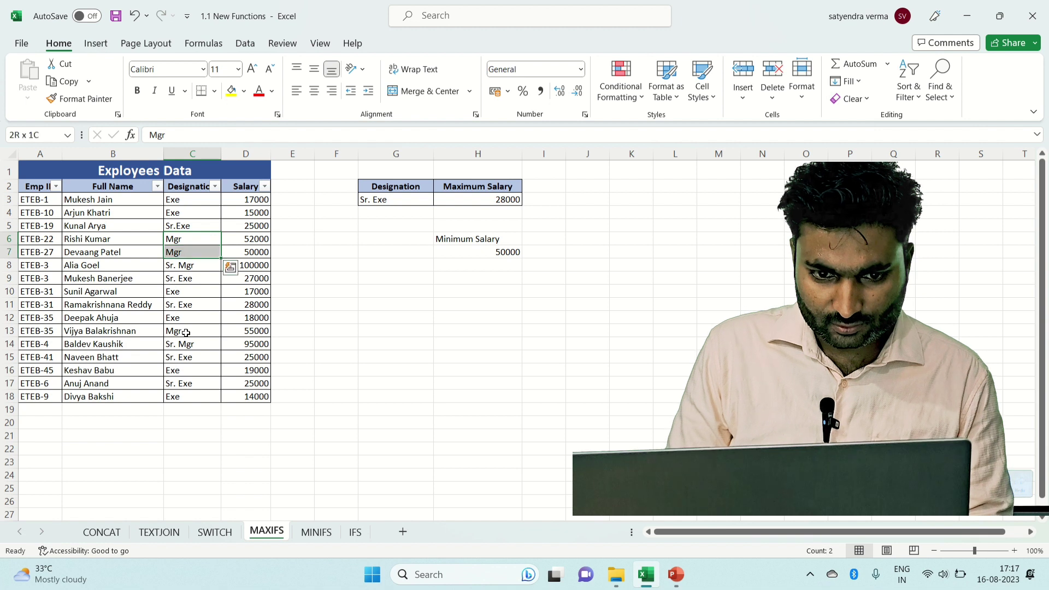
key(shift+Right)
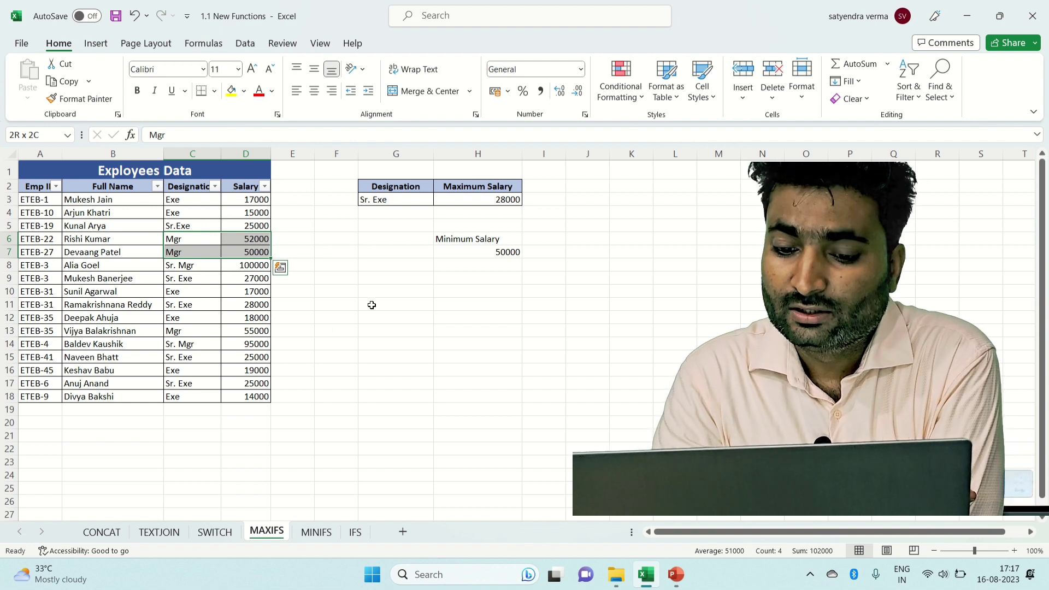
Enter the designation "Mgr" in G7 beside the minimum salary result
click(377, 248)
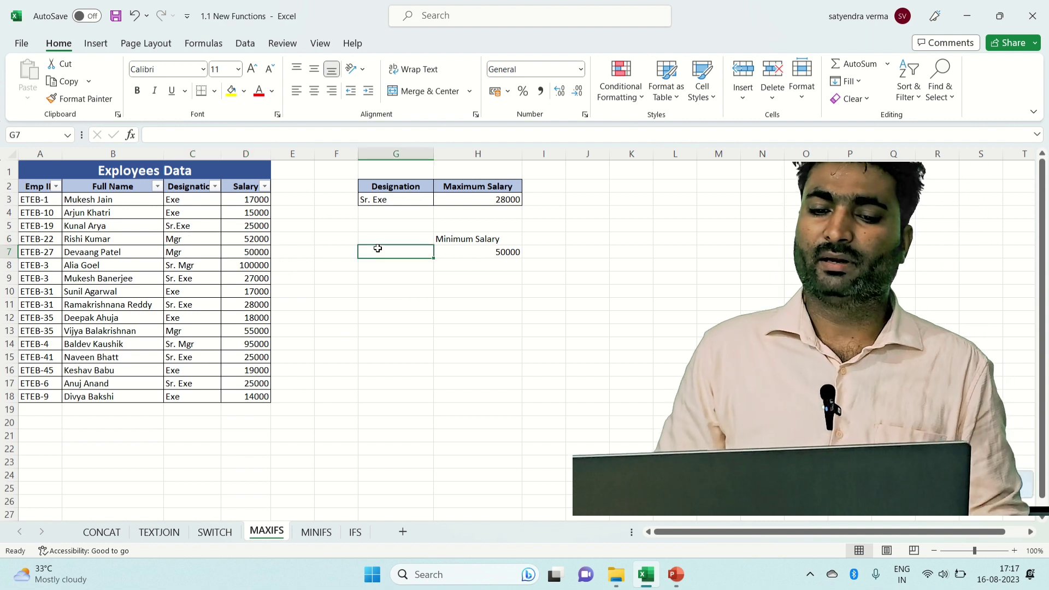
text(Mgr)
key(Return)
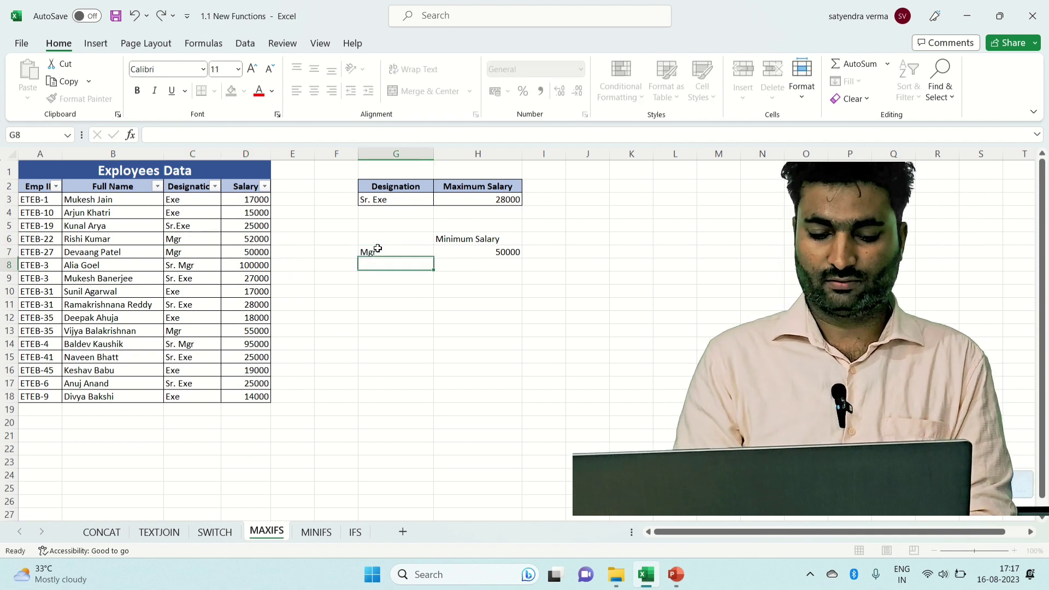
Enter the function names MAXIFS in G14 and MINIFS in G15, and select both cells
click(389, 343)
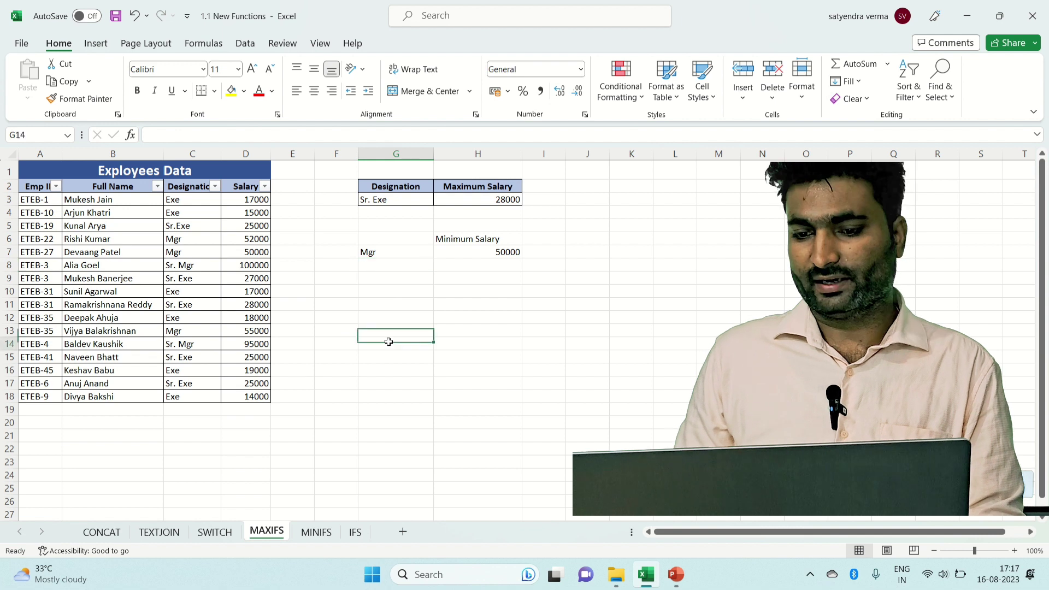
text(MX)
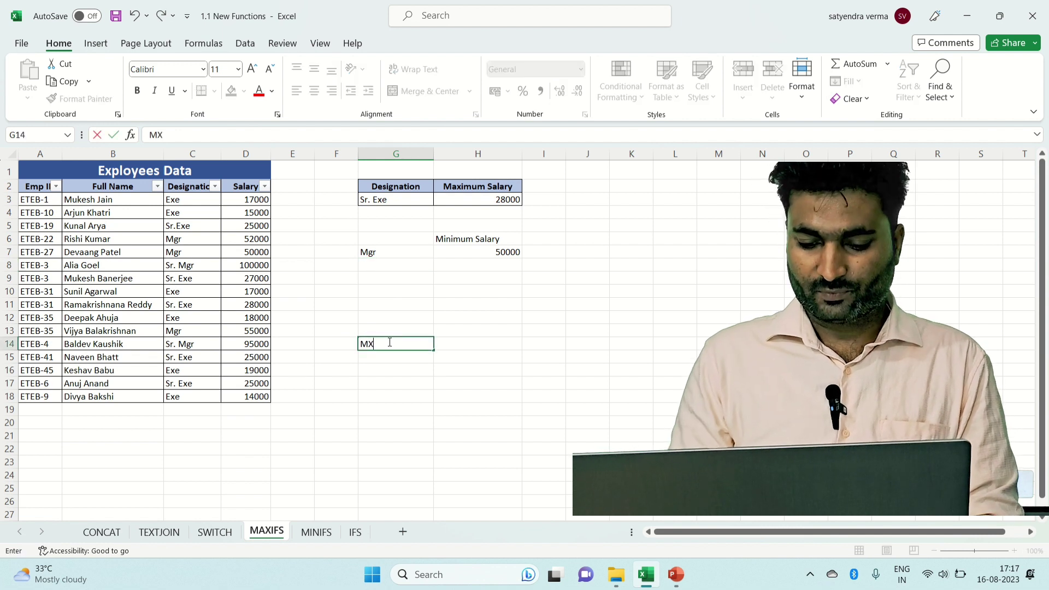
key(BackSpace)
text(AXIFS)
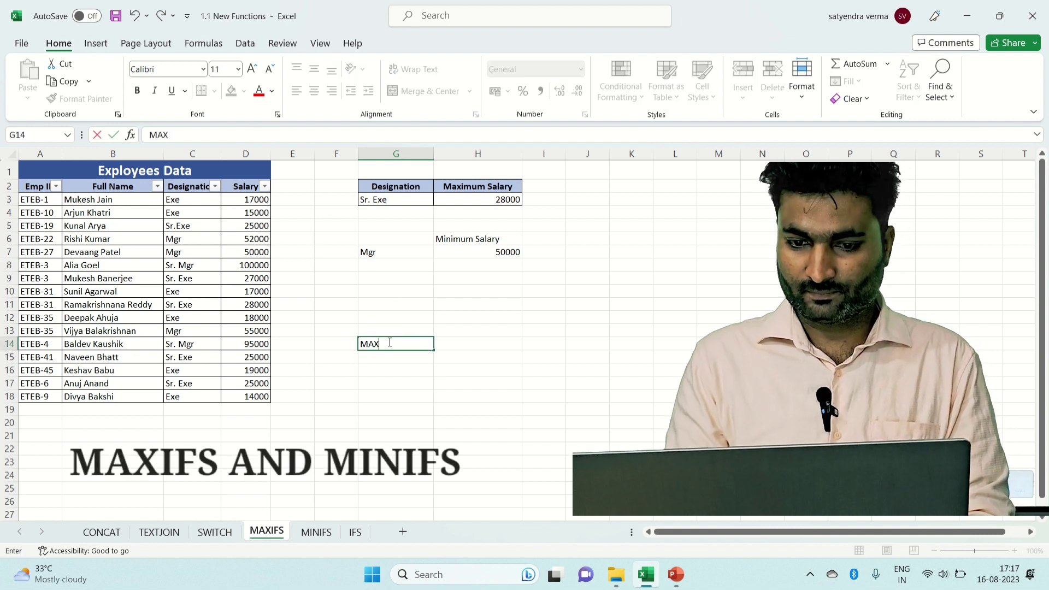
key(Return)
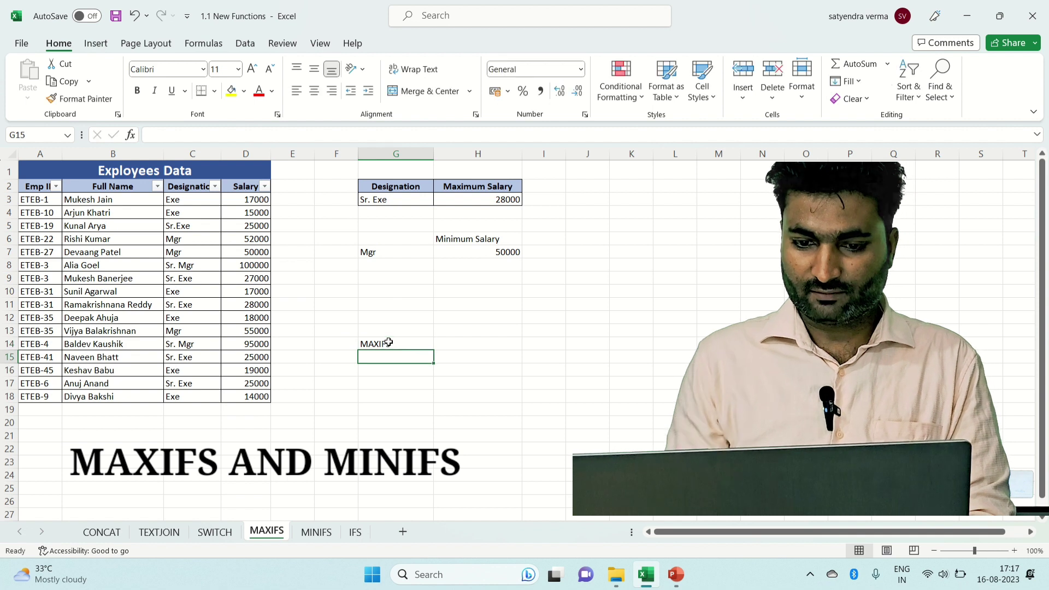
text(MINIFS)
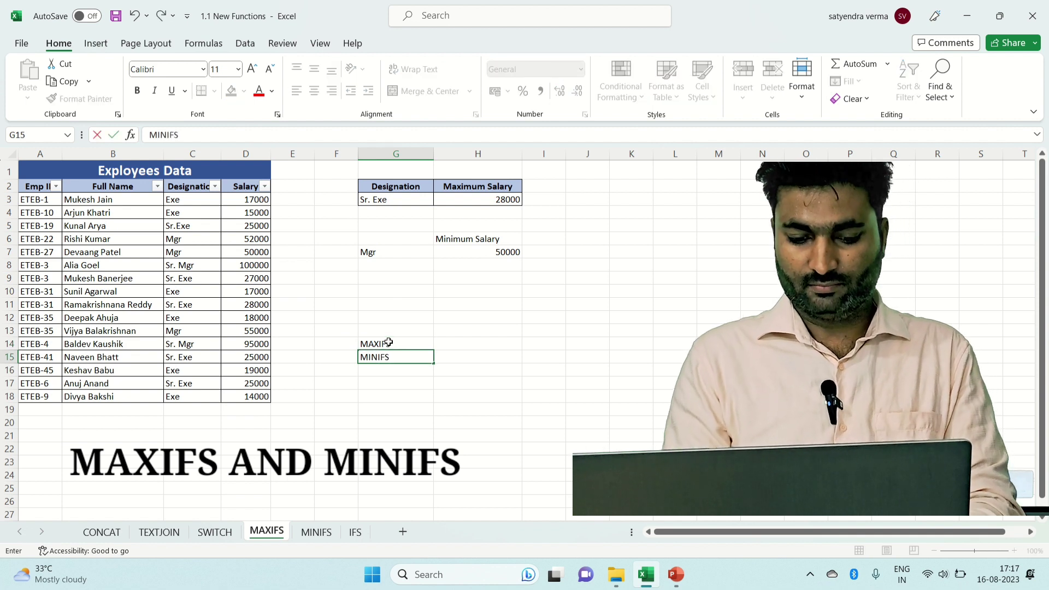
key(Return)
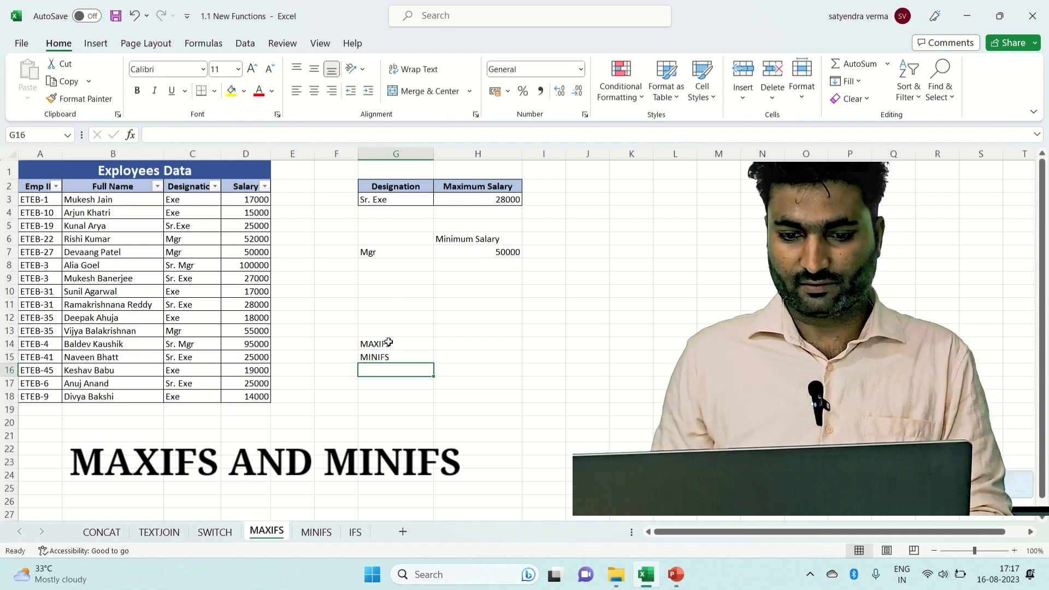
drag(388, 342, 394, 357)
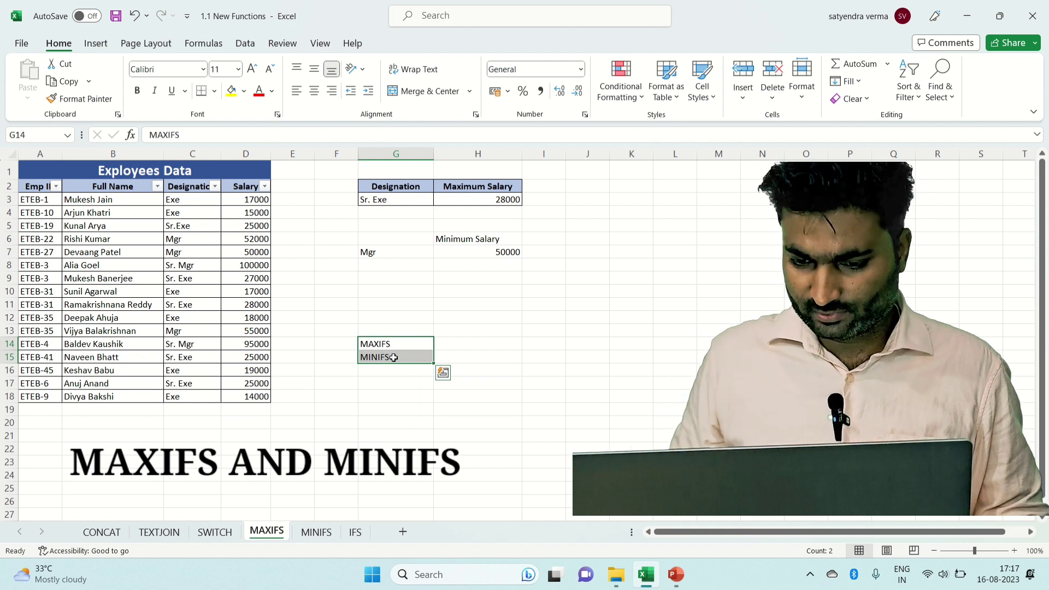
mouse_move(554, 2)
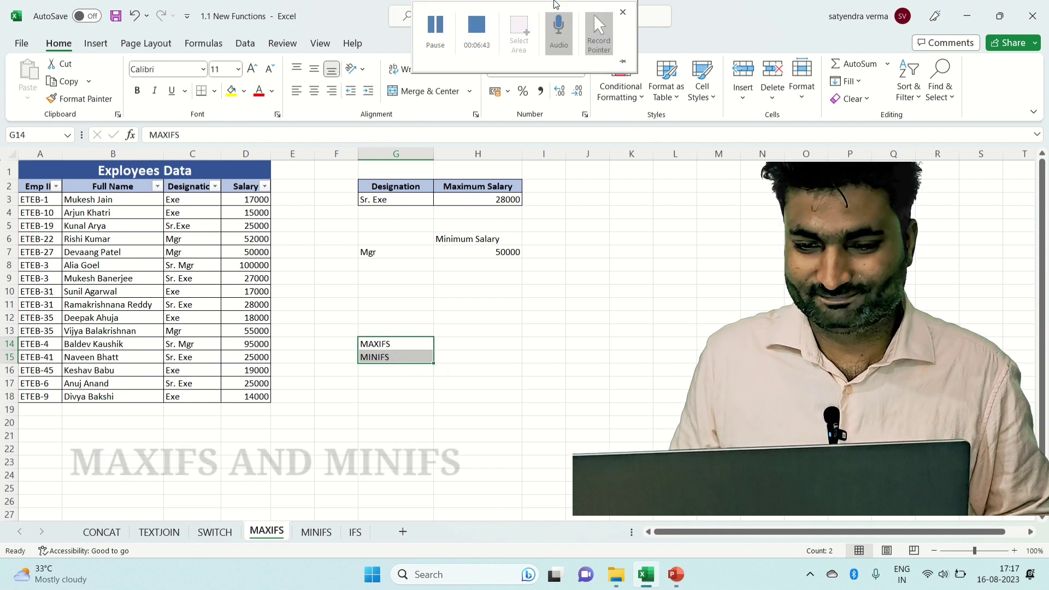